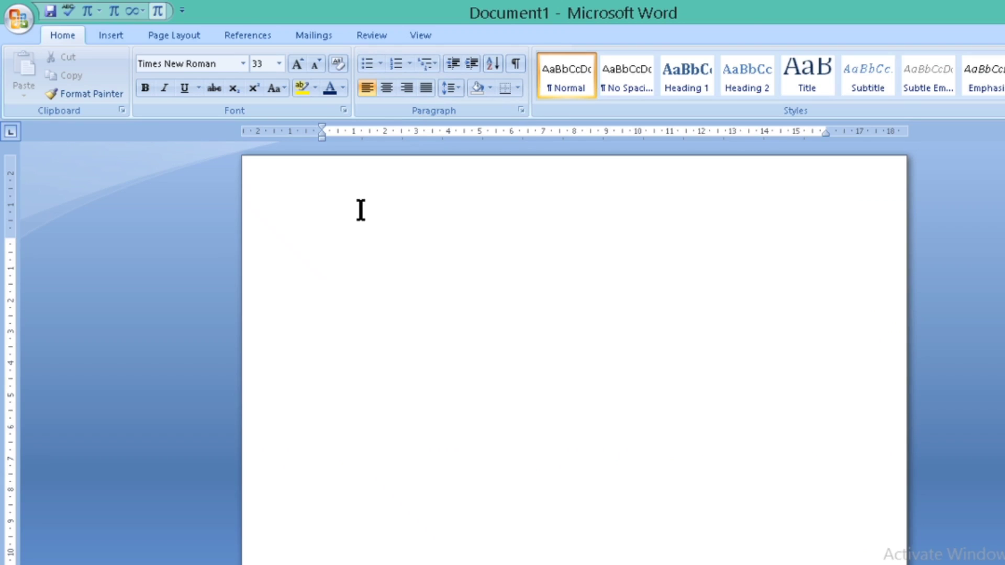
Step: Type 'My Name is' followed by the author's name on the first line, then select it
{"action": "type", "text": "My"}
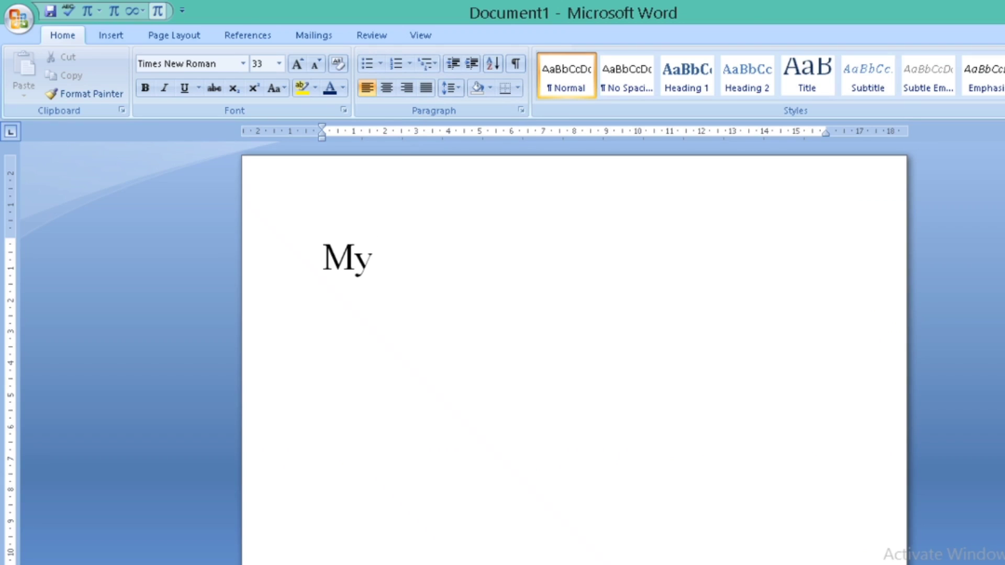
{"action": "type", "text": " Name is"}
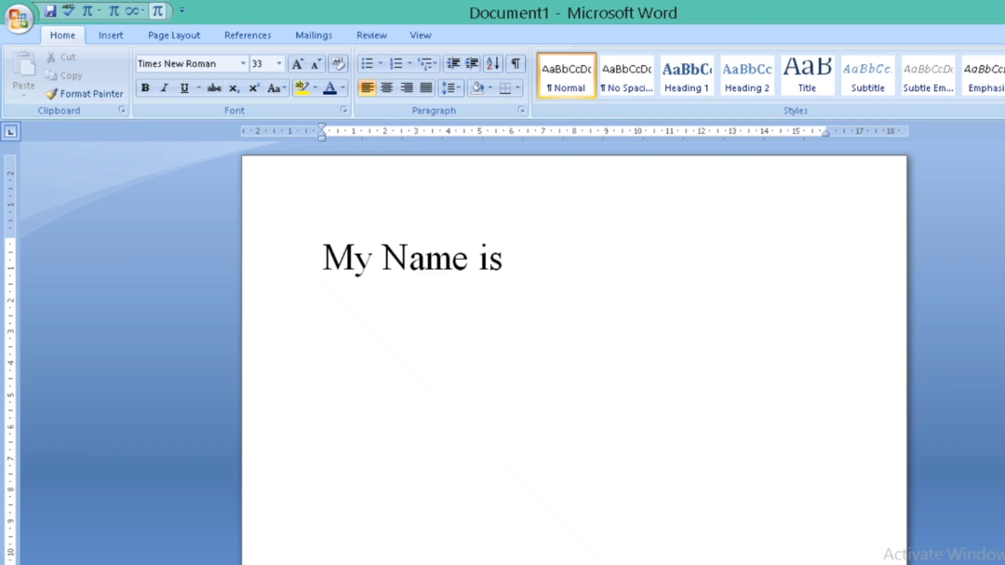
{"action": "type", "text": " Deepa"}
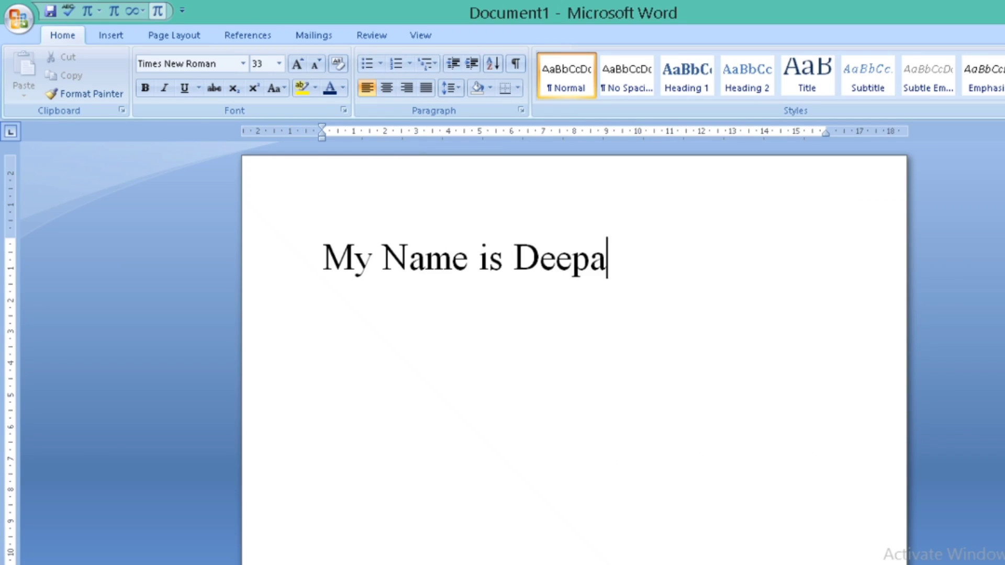
{"action": "type", "text": "k"}
{"action": "key", "text": "shift+Left"}
{"action": "key", "text": "shift+Left"}
{"action": "key", "text": "shift+Left"}
{"action": "key", "text": "shift+Left"}
{"action": "key", "text": "shift+Left"}
{"action": "key", "text": "shift+Left"}
{"action": "key", "text": "shift+Left"}
{"action": "key", "text": "shift+Left"}
{"action": "key", "text": "shift+Left"}
{"action": "key", "text": "shift+Left"}
{"action": "key", "text": "shift+Left"}
{"action": "key", "text": "shift+Left"}
{"action": "key", "text": "shift+Left"}
{"action": "key", "text": "shift+Left"}
{"action": "key", "text": "shift+Left"}
{"action": "key", "text": "shift+Left"}
{"action": "key", "text": "shift+Left"}
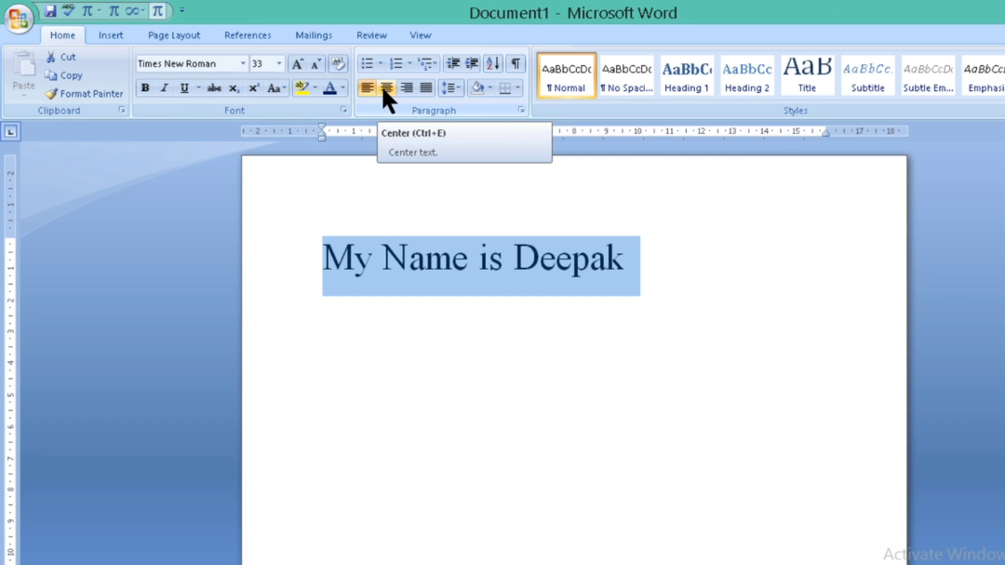
Step: Try centred and right alignment on the name sentence, return it to left, and start a new line
{"action": "left_click", "coordinate": [382, 87]}
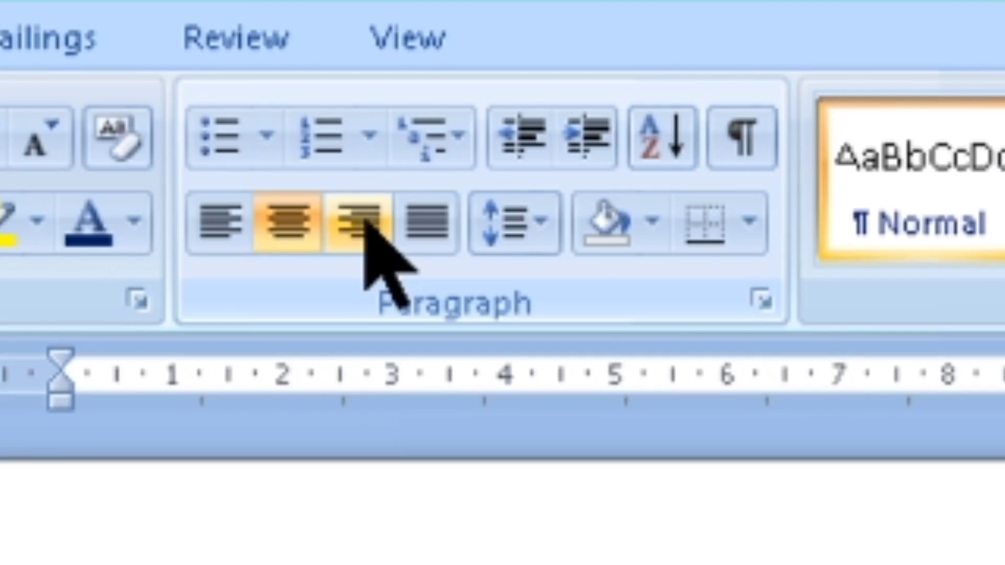
{"action": "left_click", "coordinate": [408, 87]}
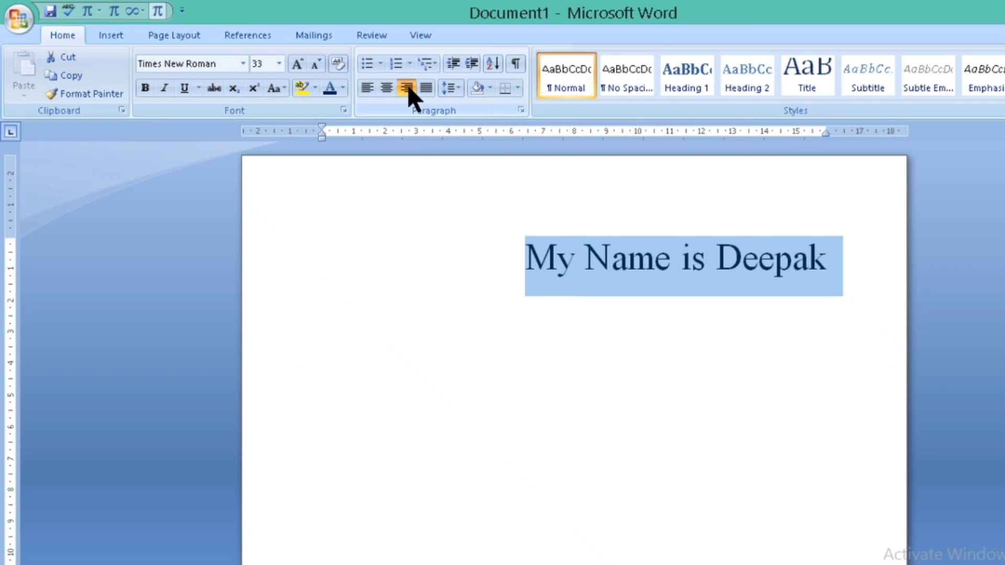
{"action": "left_click", "coordinate": [365, 87]}
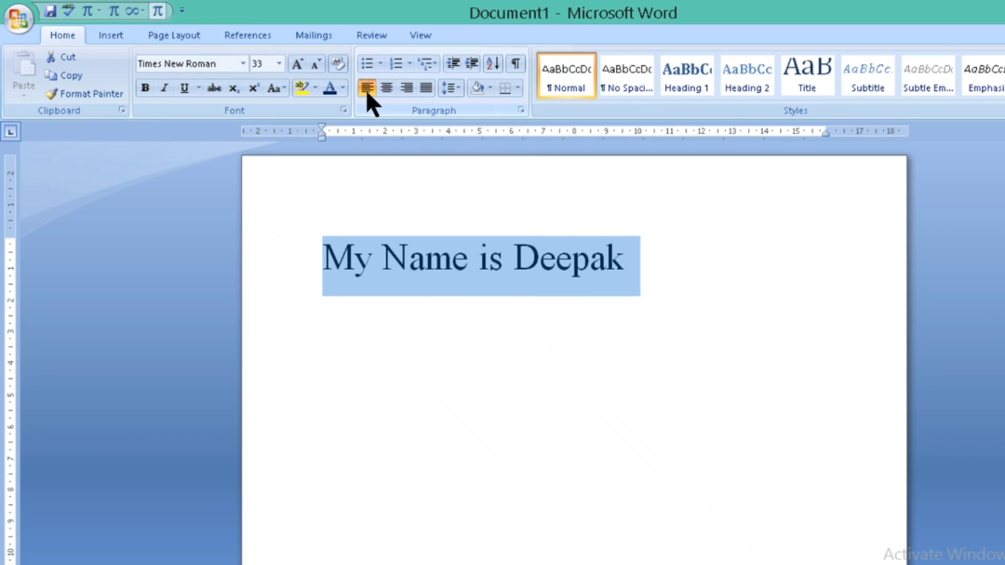
{"action": "left_click", "coordinate": [654, 255]}
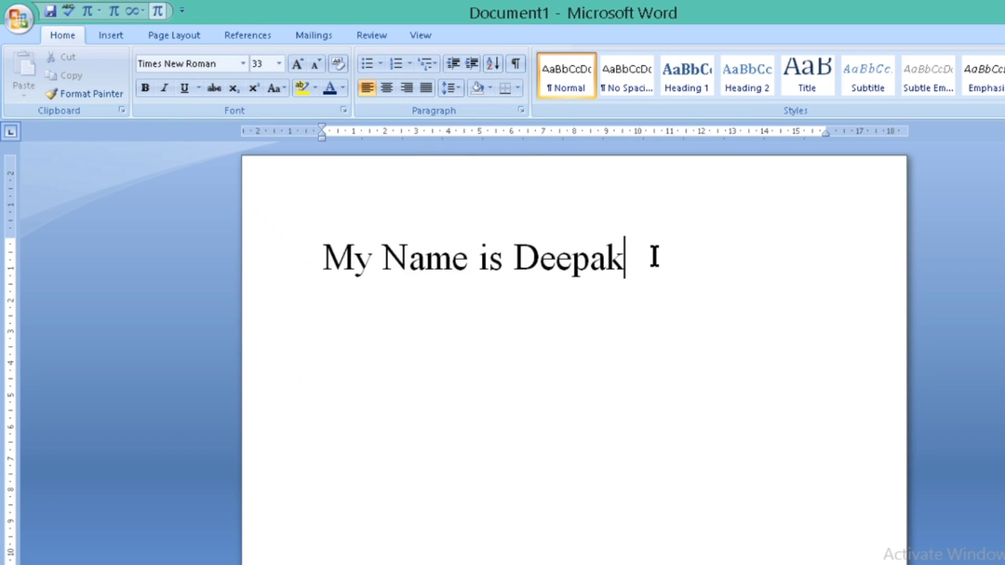
{"action": "key", "text": "Return"}
Step: Create a four-diamond bulleted list with items soap, magi and surf, leaving a fourth bullet ready
{"action": "left_click", "coordinate": [380, 63]}
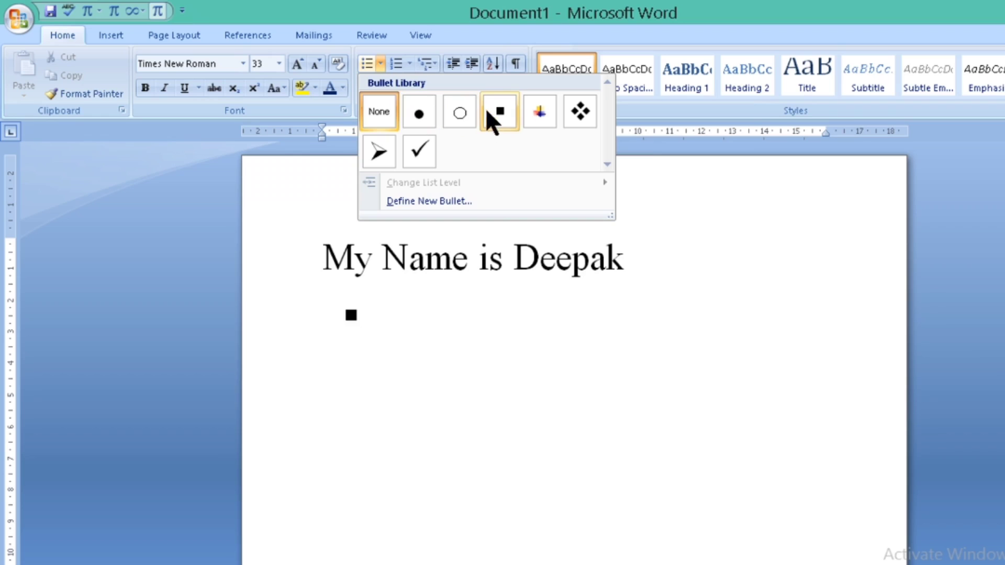
{"action": "left_click", "coordinate": [577, 120]}
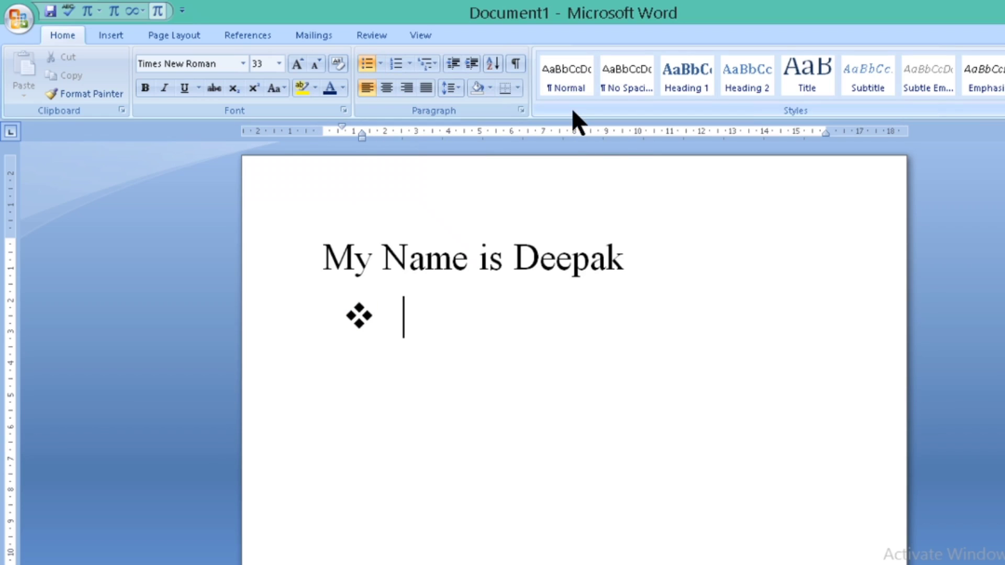
{"action": "type", "text": "soap"}
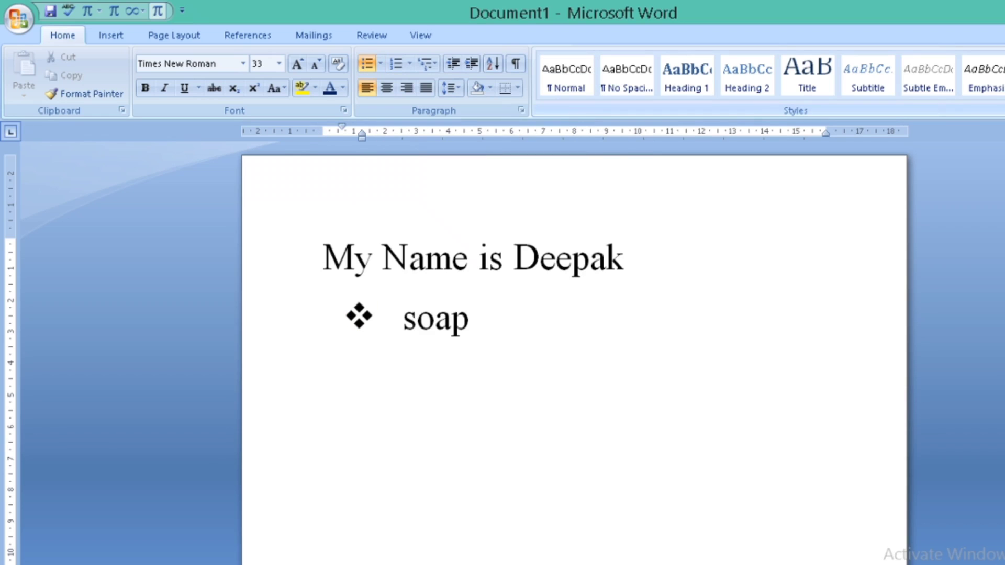
{"action": "key", "text": "Return"}
{"action": "type", "text": "maggi"}
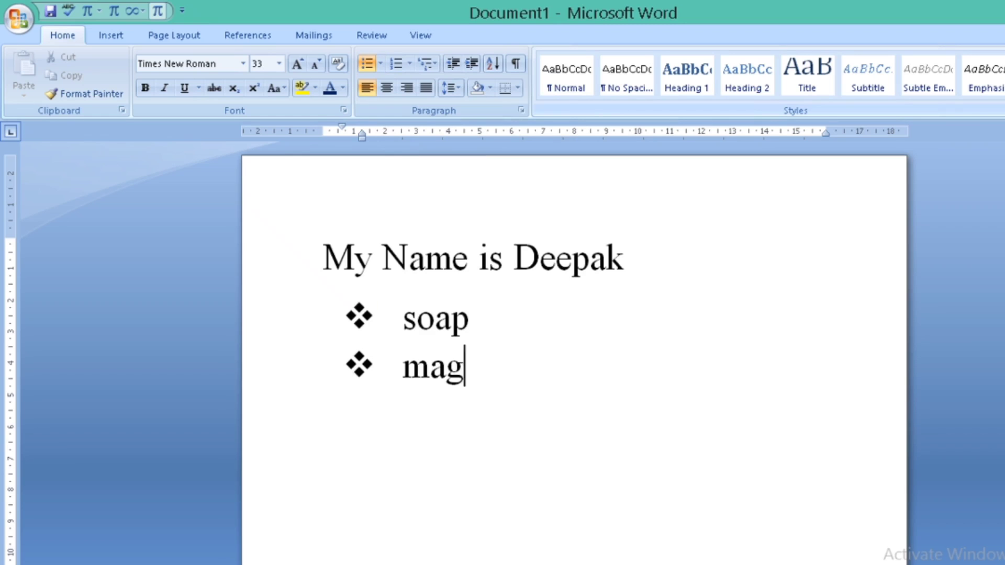
{"action": "key", "text": "BackSpace"}
{"action": "key", "text": "BackSpace"}
{"action": "type", "text": "i"}
{"action": "key", "text": "Return"}
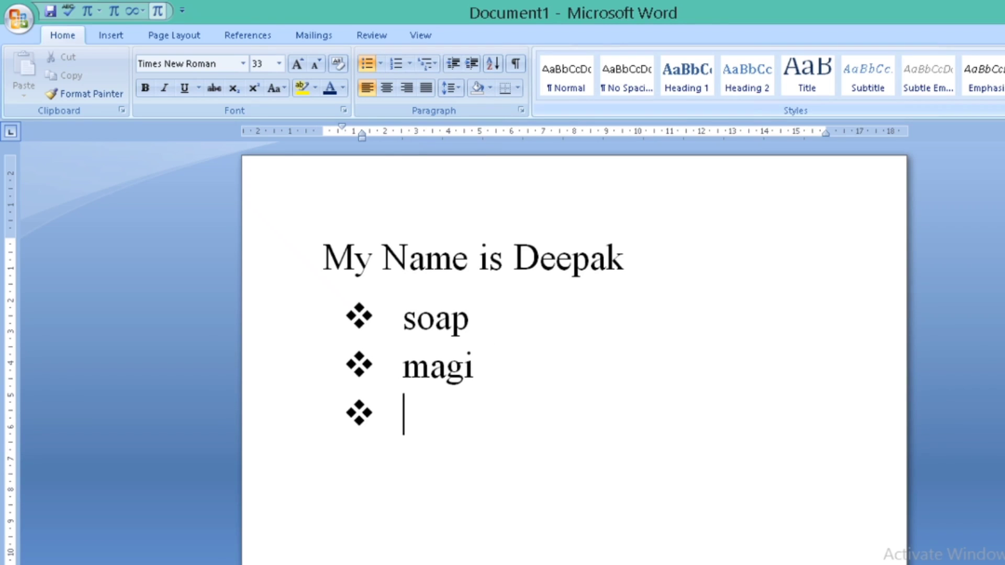
{"action": "type", "text": "surf"}
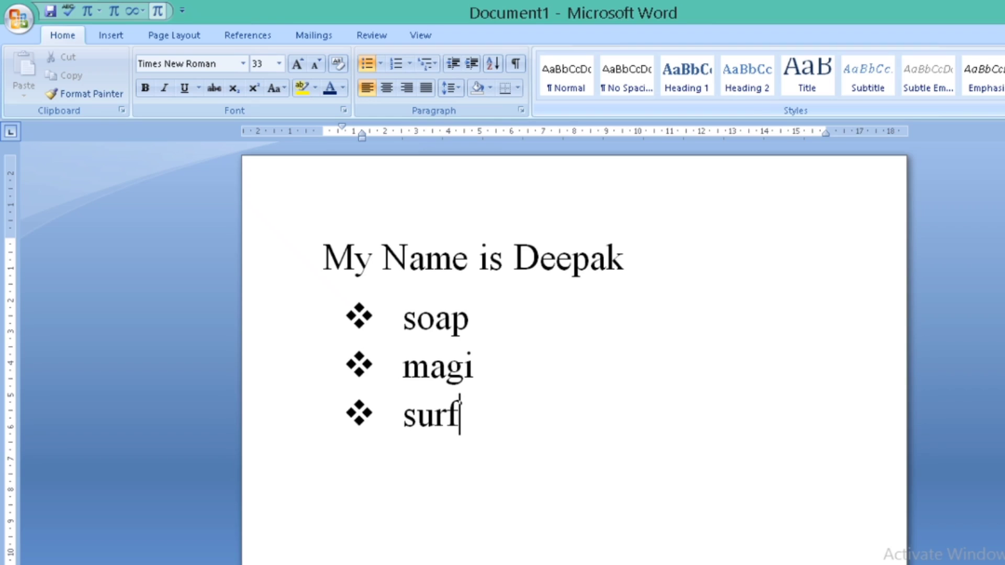
{"action": "key", "text": "Return"}
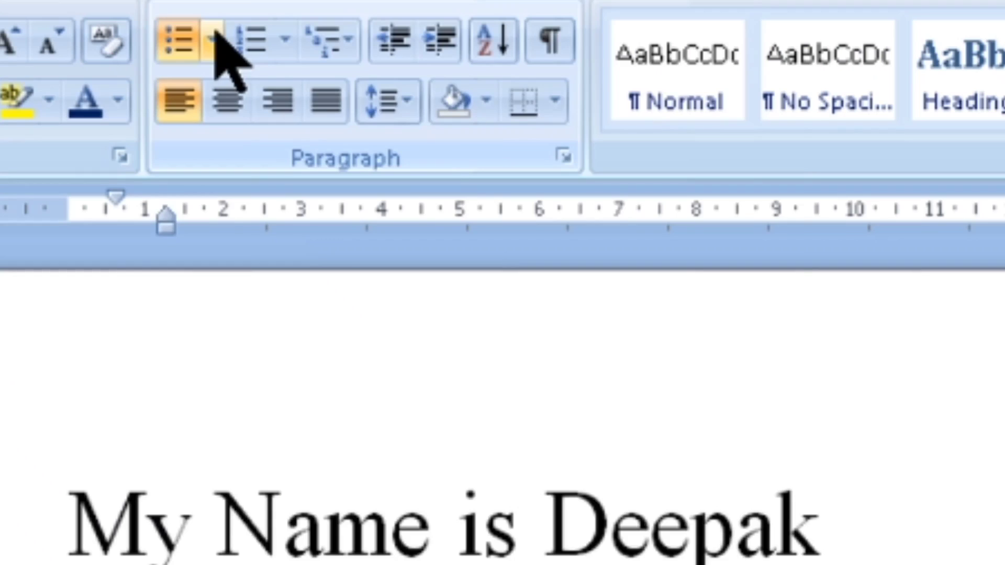
Step: Set the empty line after surf to no bullet and bring up the numbering styles
{"action": "left_click", "coordinate": [381, 63]}
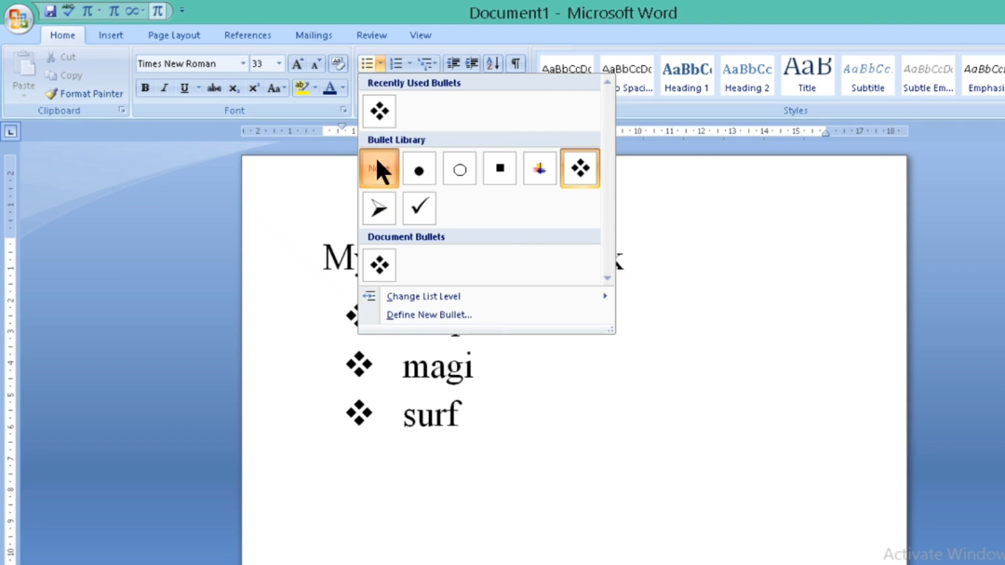
{"action": "left_click", "coordinate": [208, 303]}
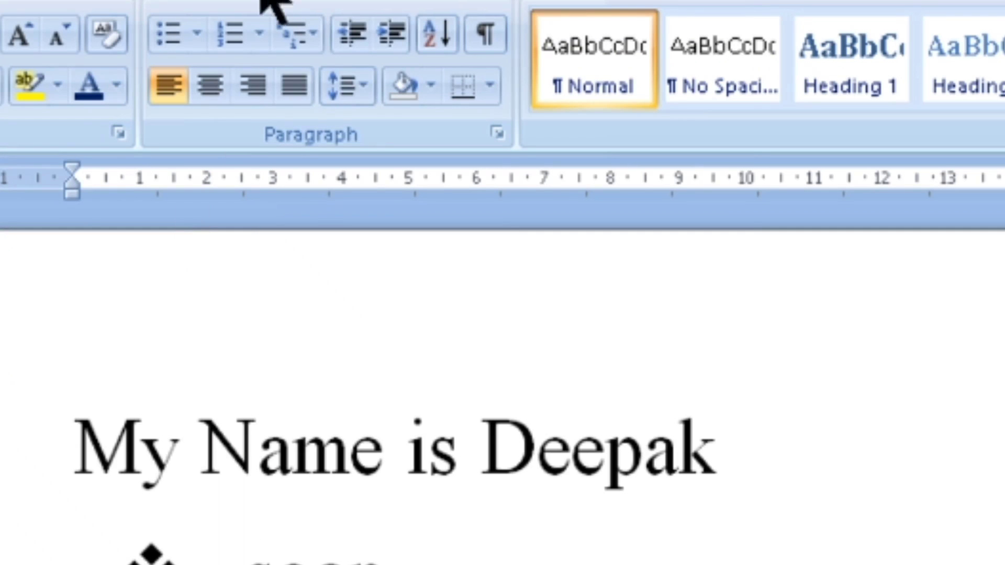
{"action": "left_click", "coordinate": [258, 23]}
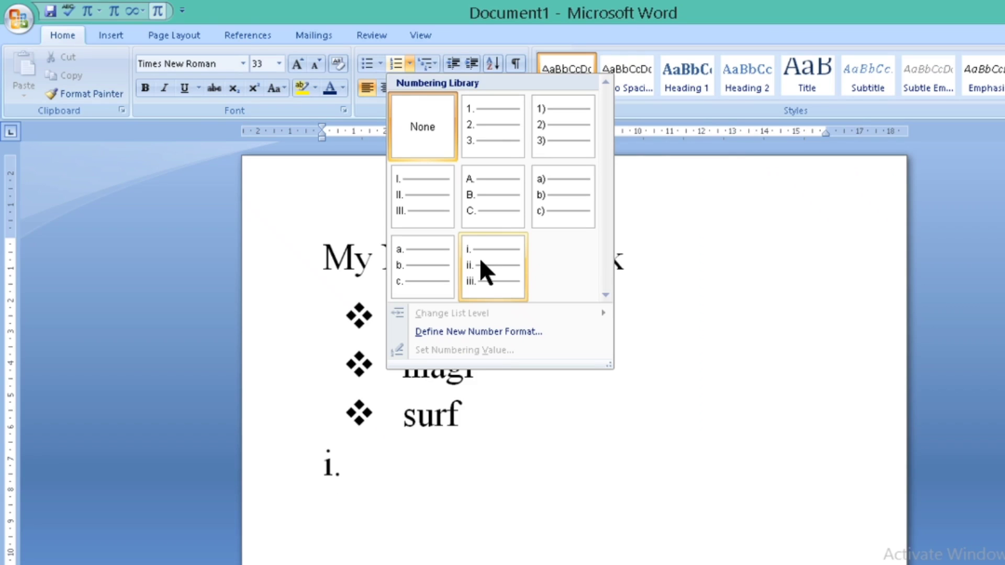
Step: Apply i. ii. iii. numbering and type items jkfdjk, sdjjkd, dmmds, dvjvc, vjv, bkvg, fgkgfg, f, fg
{"action": "left_click", "coordinate": [479, 260]}
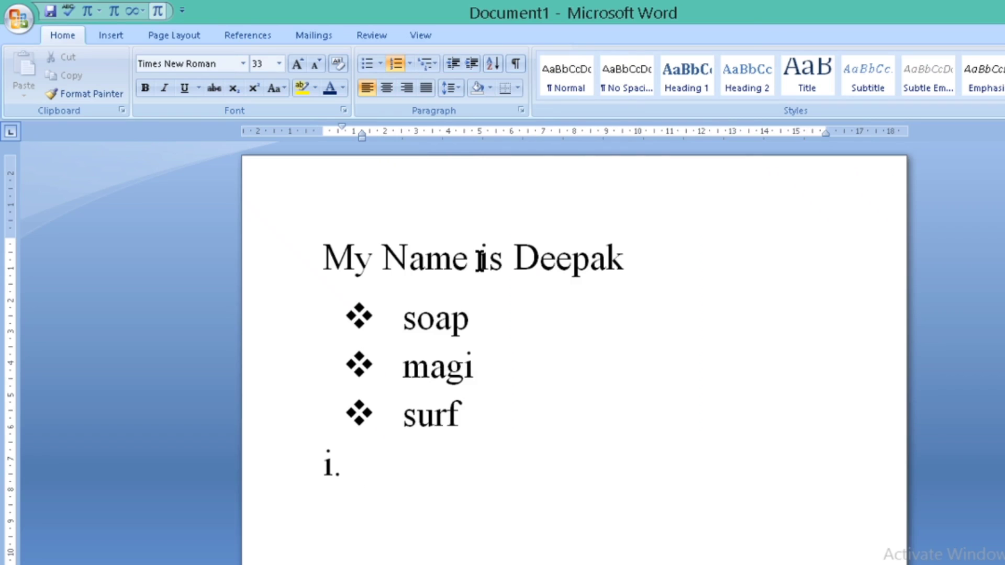
{"action": "type", "text": "jkfdjk"}
{"action": "key", "text": "Return"}
{"action": "type", "text": "sdjjkd"}
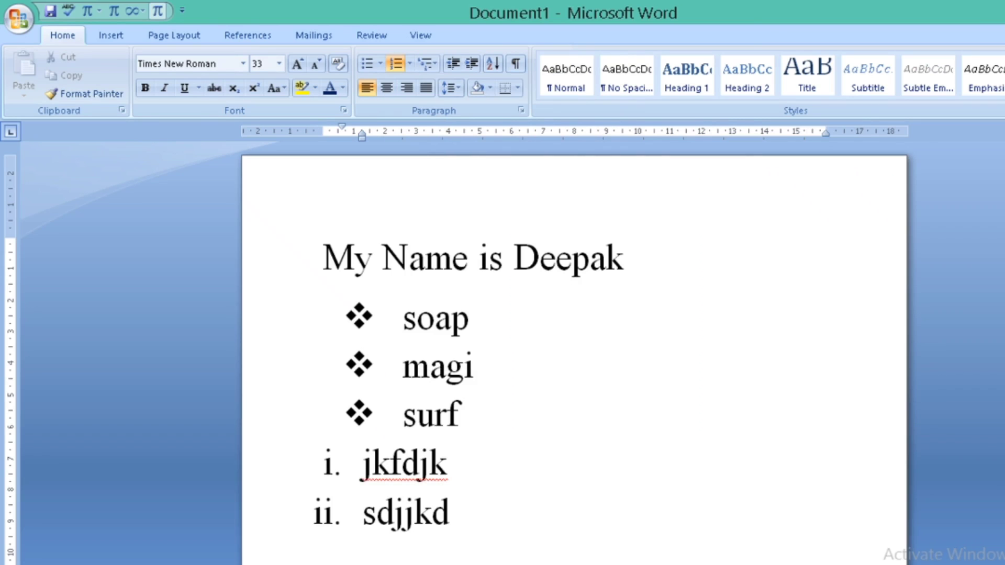
{"action": "key", "text": "Return"}
{"action": "type", "text": "dmmds"}
{"action": "key", "text": "Return"}
{"action": "type", "text": "dvjvc"}
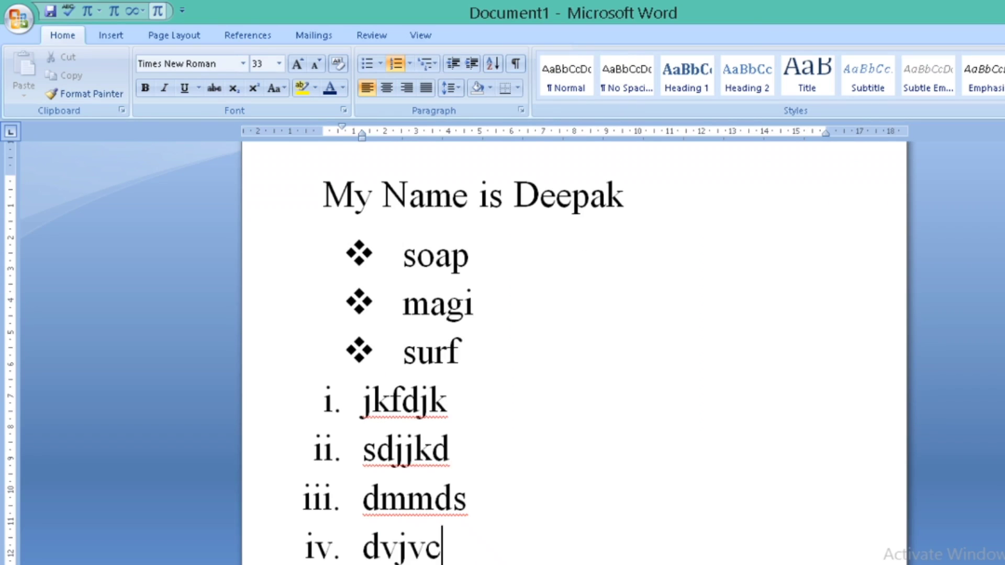
{"action": "key", "text": "Return"}
{"action": "type", "text": "vjv"}
{"action": "key", "text": "Return"}
{"action": "type", "text": "bkvg"}
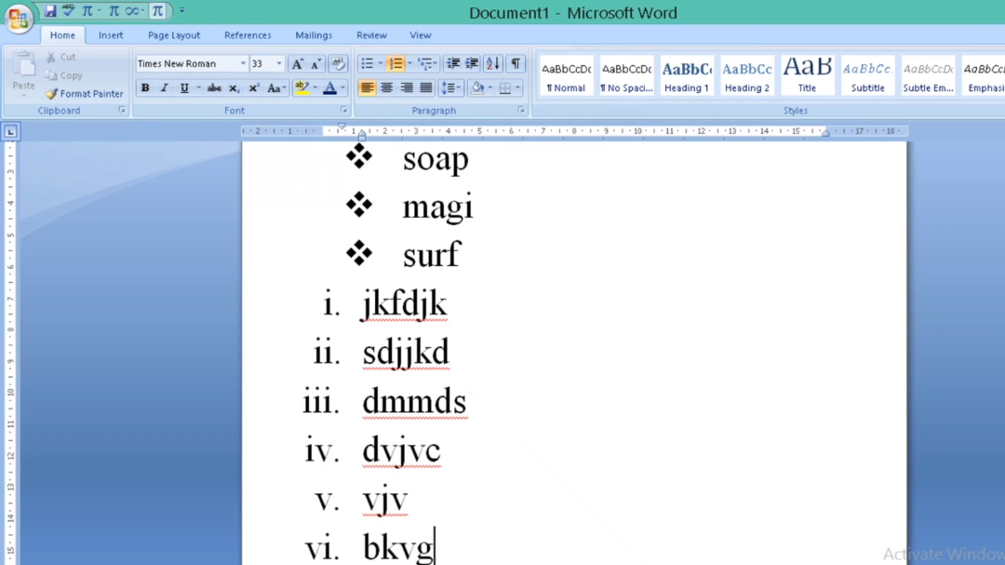
{"action": "key", "text": "Return"}
{"action": "type", "text": "fgkgfg"}
{"action": "key", "text": "Return"}
{"action": "type", "text": "f"}
{"action": "key", "text": "Return"}
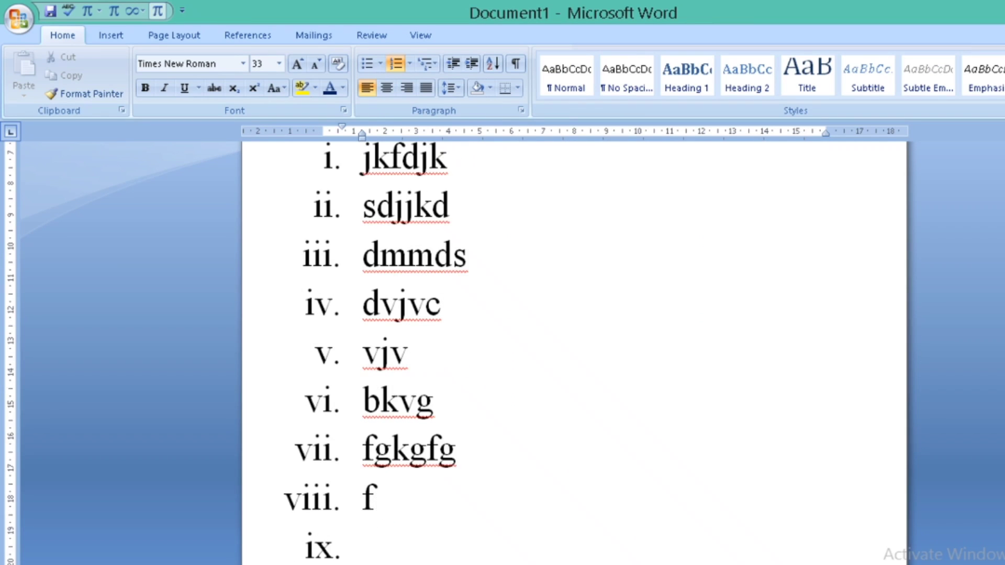
{"action": "type", "text": "fg"}
Step: Delete the stray lines typed after item viii 'f' and start a fresh numbered item ix
{"action": "key", "text": "BackSpace"}
{"action": "key", "text": "BackSpace"}
{"action": "key", "text": "BackSpace"}
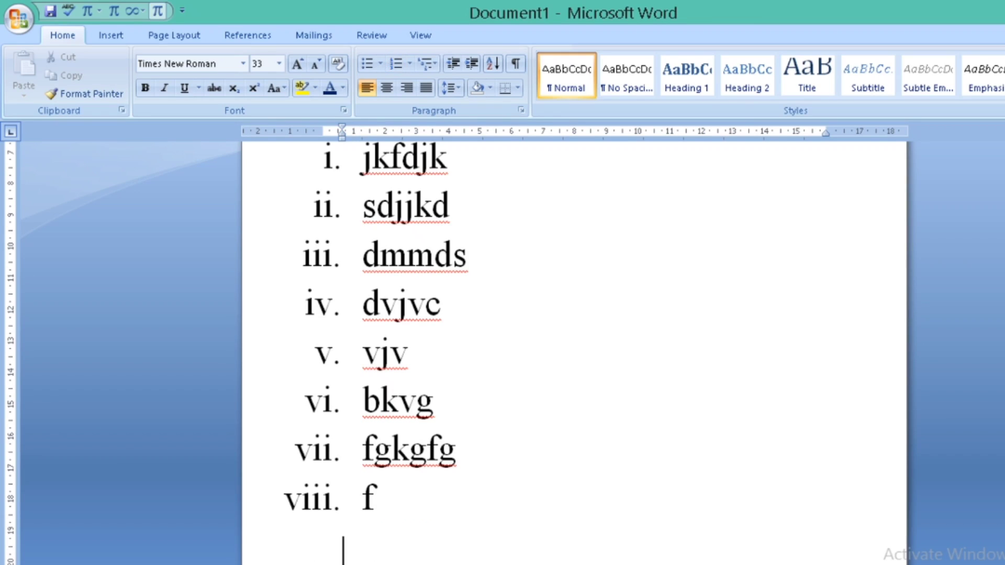
{"action": "type", "text": "2 vkjgfjkjddfl"}
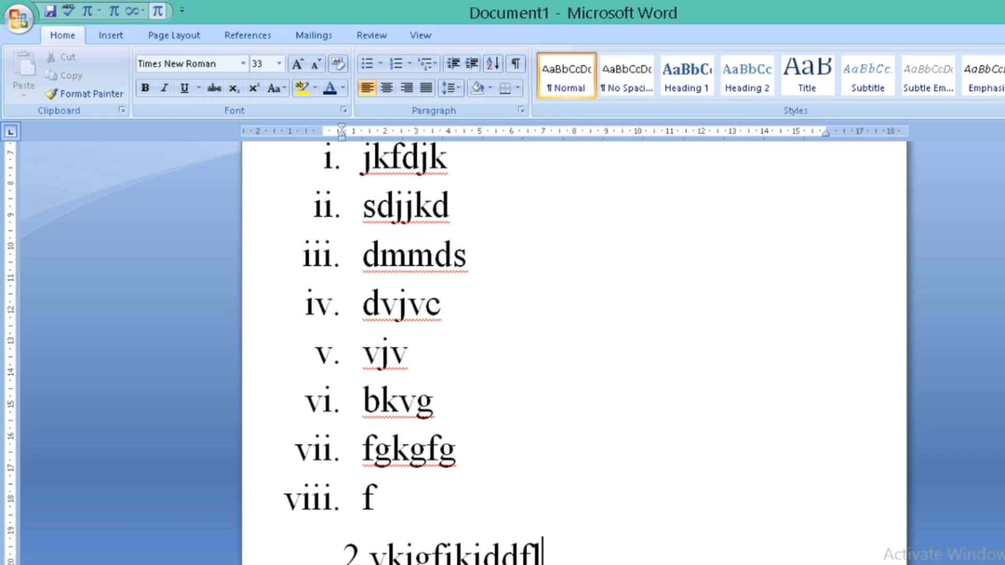
{"action": "key", "text": "Return"}
{"action": "type", "text": "3fgklfg;l"}
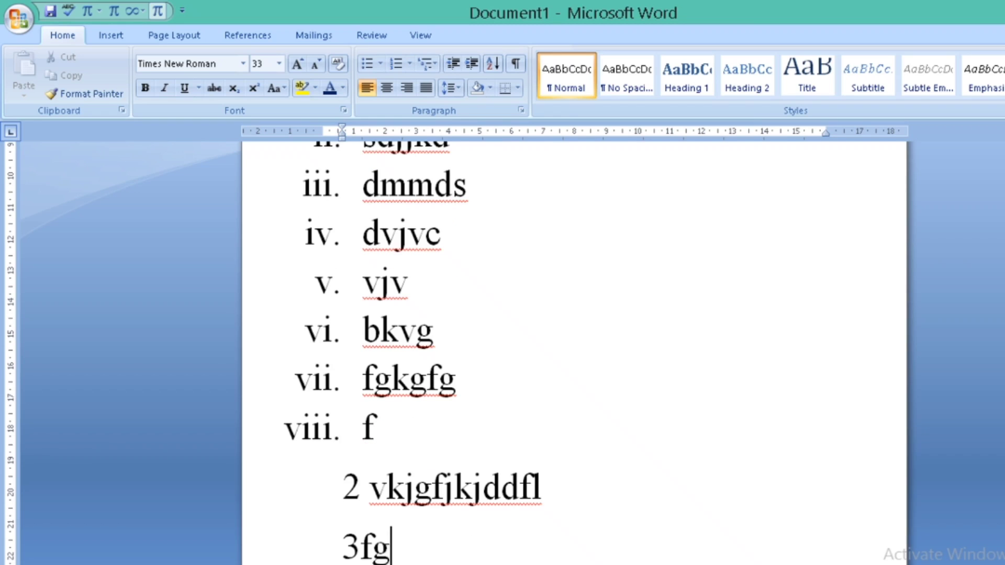
{"action": "key", "text": "BackSpace"}
{"action": "key", "text": "BackSpace"}
{"action": "key", "text": "BackSpace"}
{"action": "key", "text": "BackSpace"}
{"action": "key", "text": "BackSpace"}
{"action": "key", "text": "BackSpace"}
{"action": "key", "text": "BackSpace"}
{"action": "key", "text": "BackSpace"}
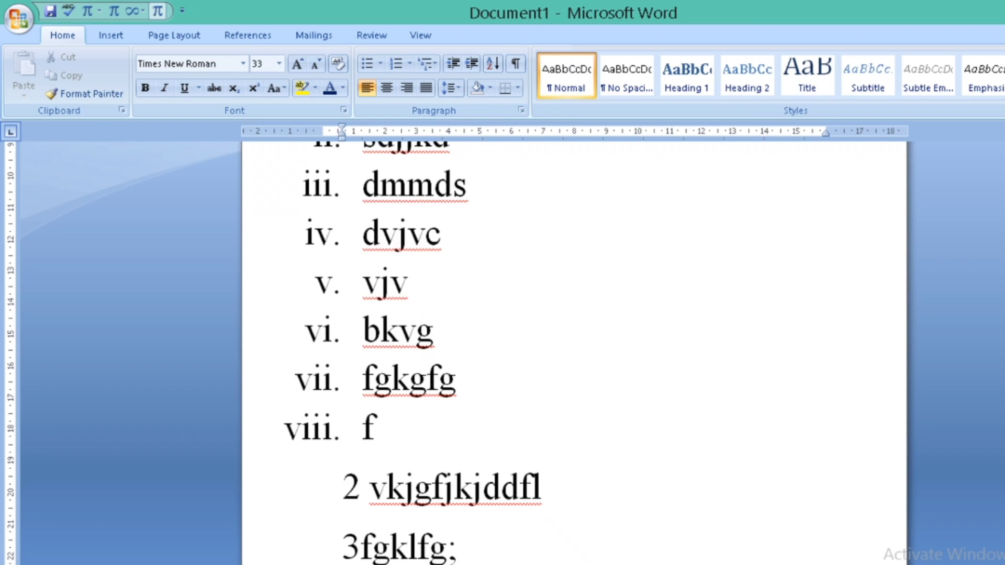
{"action": "key", "text": "BackSpace"}
{"action": "key", "text": "BackSpace"}
{"action": "key", "text": "BackSpace"}
{"action": "key", "text": "BackSpace"}
{"action": "key", "text": "BackSpace"}
{"action": "key", "text": "BackSpace"}
{"action": "key", "text": "BackSpace"}
{"action": "key", "text": "BackSpace"}
{"action": "key", "text": "BackSpace"}
{"action": "key", "text": "BackSpace"}
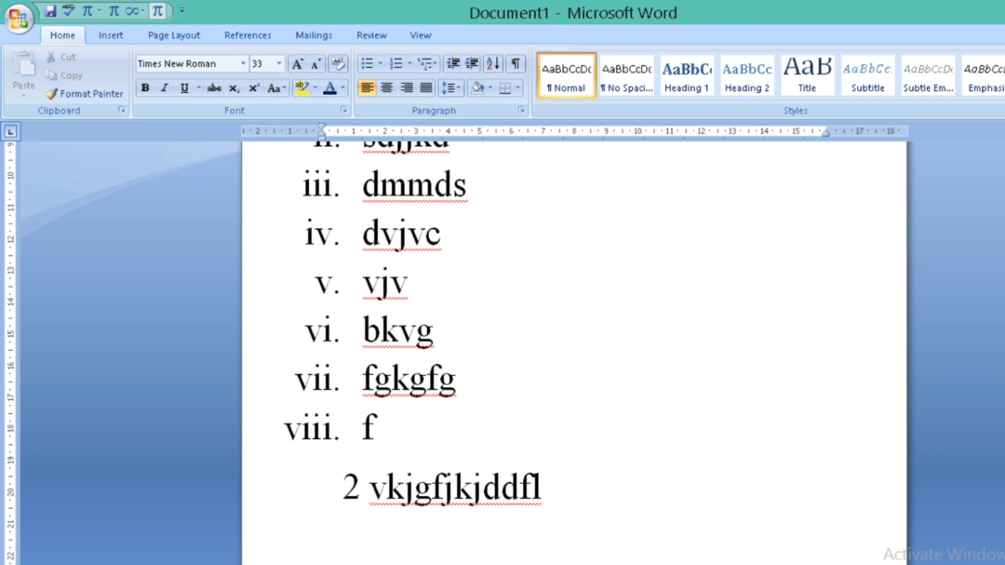
{"action": "key", "text": "BackSpace"}
{"action": "key", "text": "BackSpace"}
{"action": "key", "text": "BackSpace"}
{"action": "key", "text": "BackSpace"}
{"action": "key", "text": "BackSpace"}
{"action": "key", "text": "BackSpace"}
{"action": "key", "text": "BackSpace"}
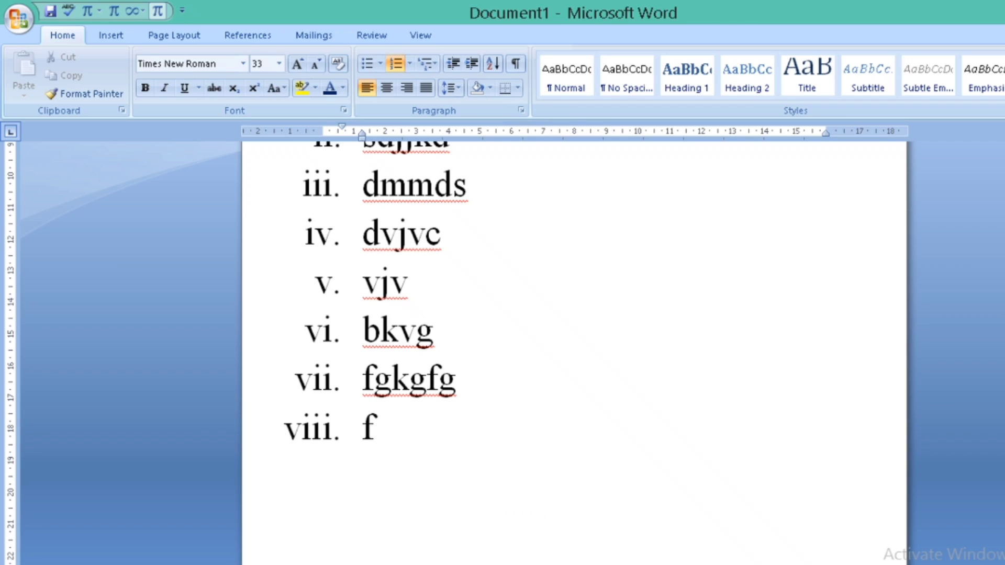
{"action": "key", "text": "Return"}
Step: Replace the empty item's numbering with the ❖ style from the Multilevel List gallery
{"action": "left_click", "coordinate": [408, 64]}
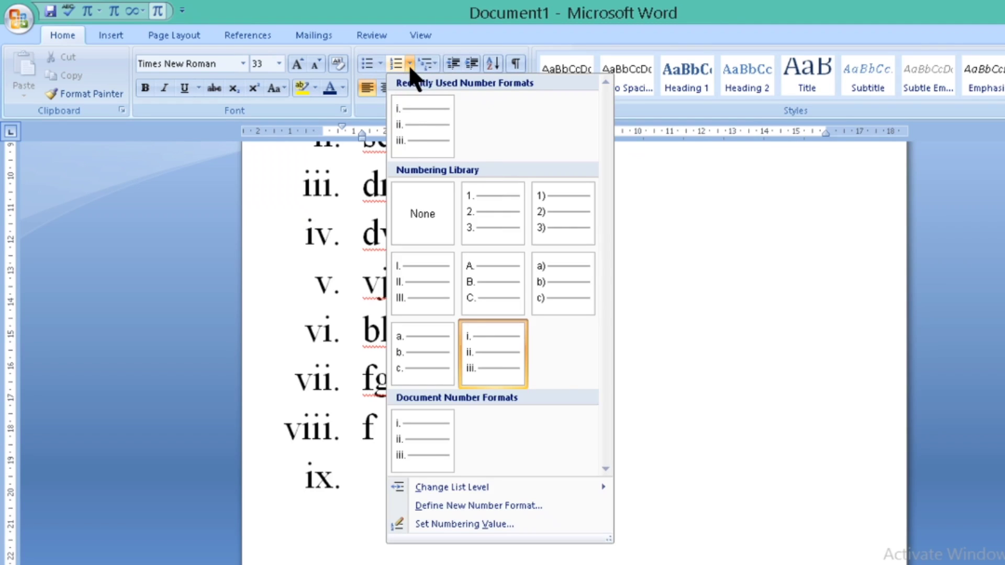
{"action": "left_click", "coordinate": [433, 232]}
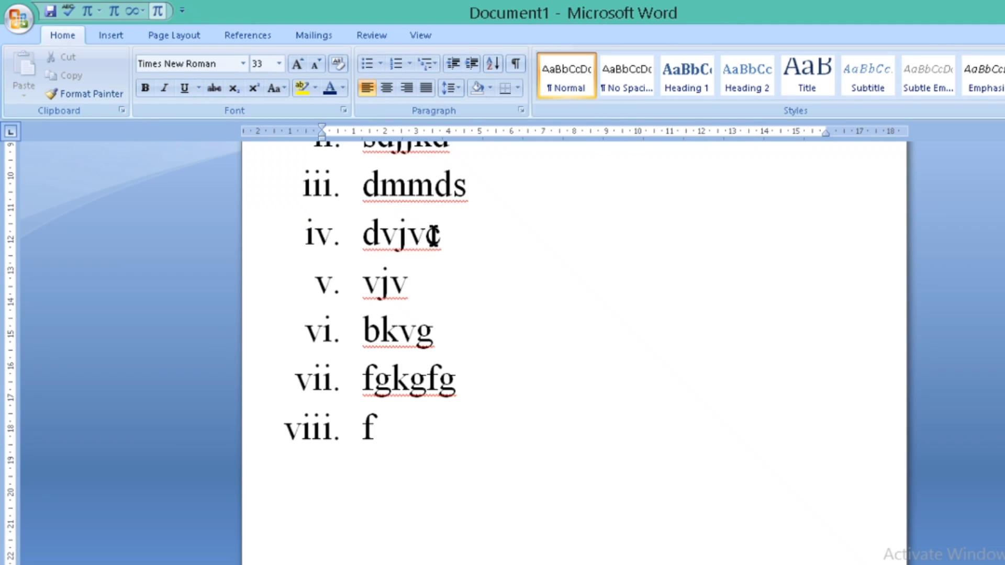
{"action": "left_click", "coordinate": [433, 62]}
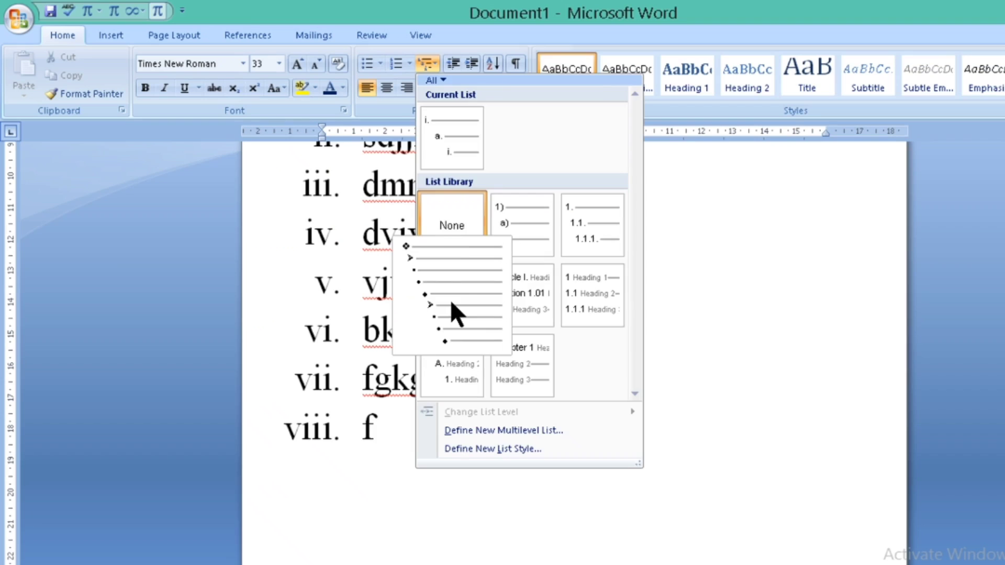
{"action": "left_click", "coordinate": [364, 398]}
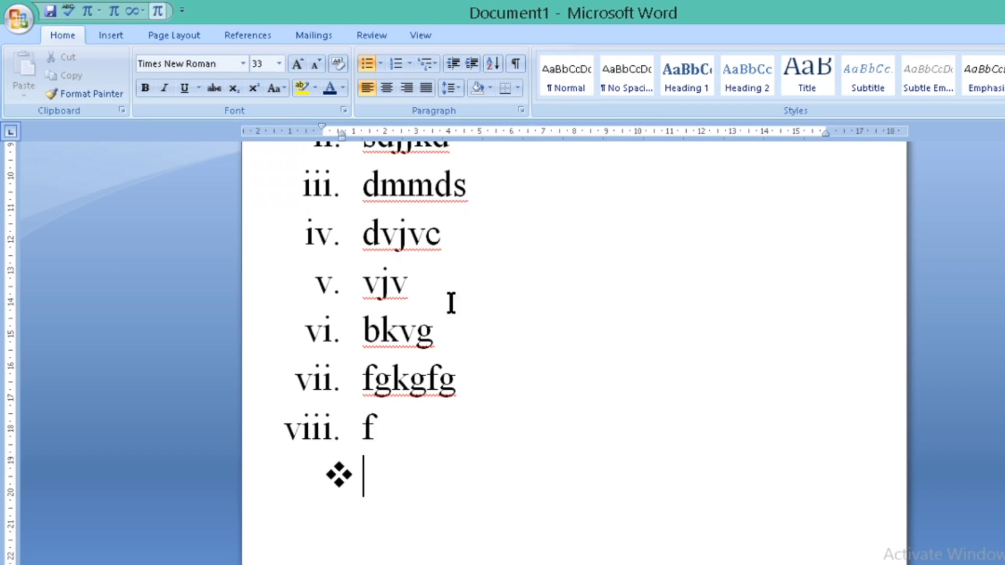
Step: Type the bullet items klgskl, fdjd and gfgfjf, leaving a new empty bullet
{"action": "type", "text": "klgskl"}
{"action": "key", "text": "Return"}
{"action": "type", "text": "fdjd"}
{"action": "key", "text": "Return"}
{"action": "type", "text": "gf"}
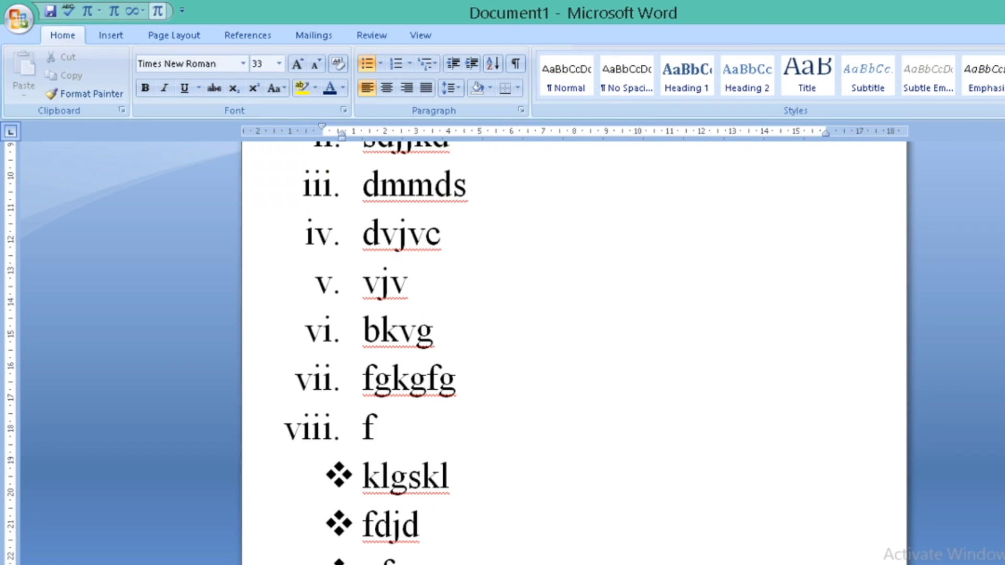
{"action": "type", "text": "gfjf"}
{"action": "key", "text": "Return"}
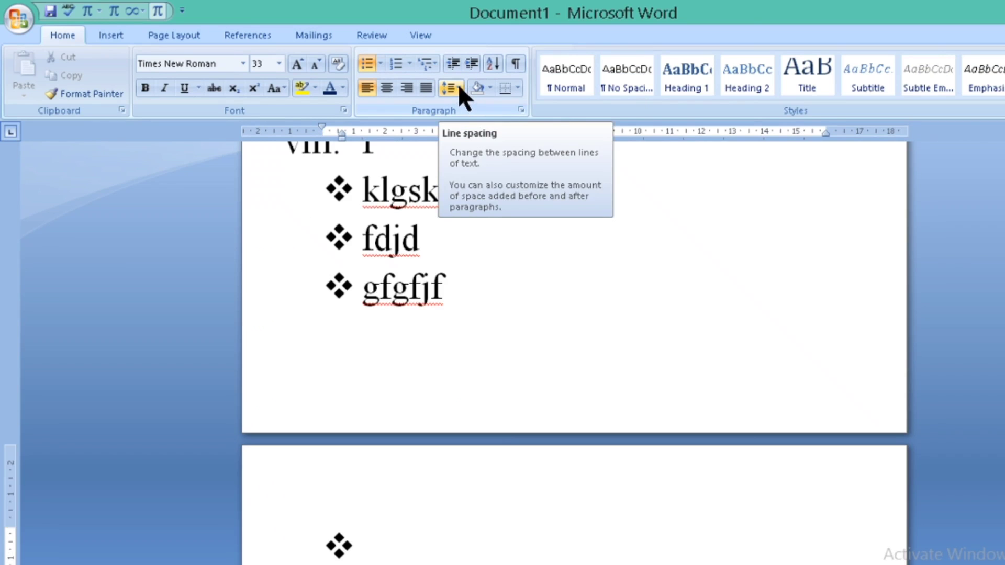
{"action": "key", "text": "Up"}
{"action": "key", "text": "Up"}
{"action": "key", "text": "Up"}
{"action": "key", "text": "Up"}
{"action": "key", "text": "Up"}
{"action": "key", "text": "Up"}
{"action": "key", "text": "Up"}
{"action": "key", "text": "Up"}
{"action": "key", "text": "Up"}
{"action": "key", "text": "Up"}
{"action": "key", "text": "Up"}
{"action": "key", "text": "Up"}
{"action": "key", "text": "Up"}
{"action": "key", "text": "Up"}
{"action": "key", "text": "Up"}
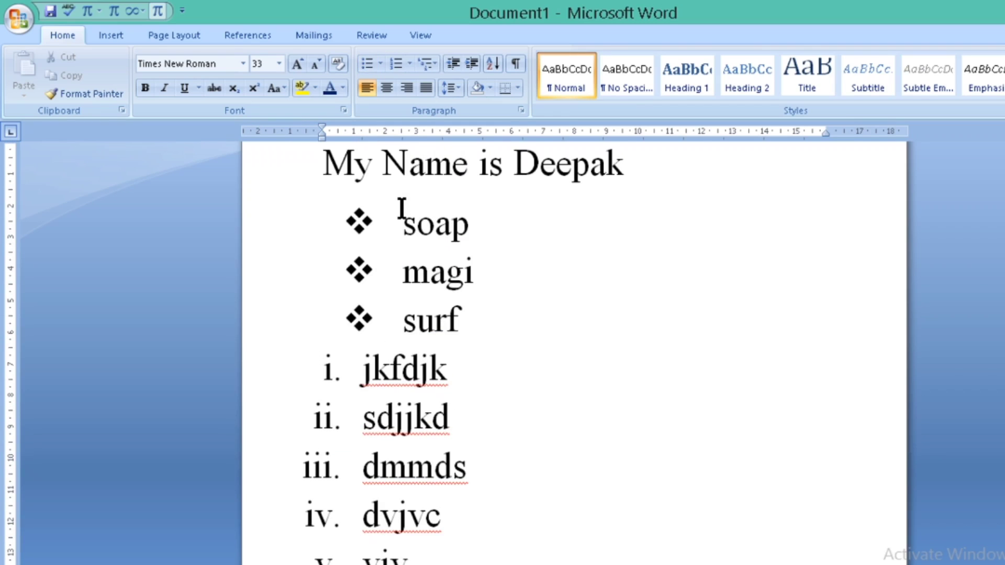
{"action": "key", "text": "Left"}
{"action": "key", "text": "shift+Down"}
{"action": "key", "text": "shift+Down"}
{"action": "key", "text": "shift+Down"}
{"action": "key", "text": "shift+Down"}
{"action": "key", "text": "shift+Down"}
{"action": "key", "text": "shift+Down"}
{"action": "key", "text": "shift+Down"}
{"action": "key", "text": "shift+Down"}
{"action": "key", "text": "shift+Down"}
{"action": "key", "text": "shift+Down"}
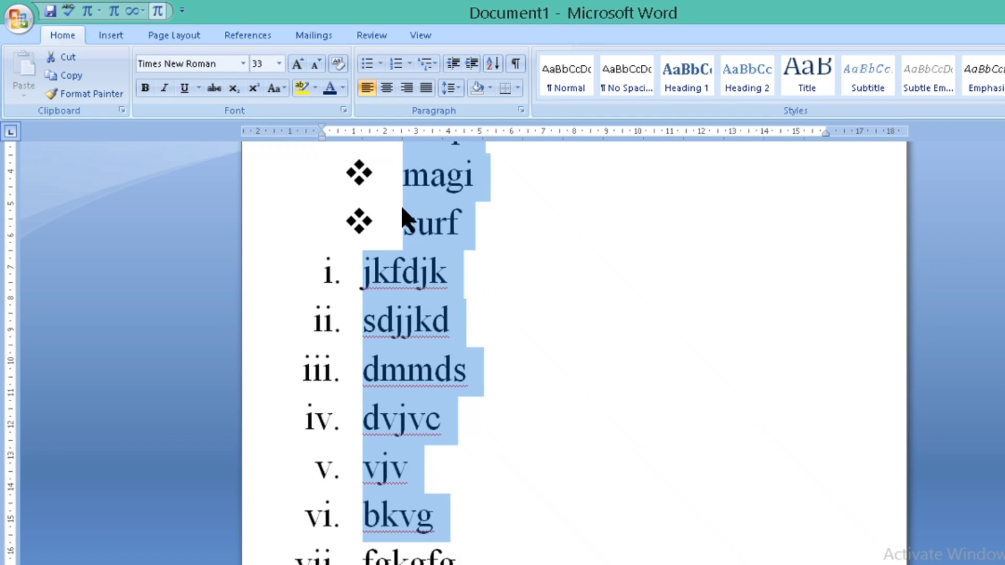
Step: Select the heading and lists, apply a larger line spacing value, and return to the top
{"action": "key", "text": "shift+Down"}
{"action": "key", "text": "shift+Down"}
{"action": "key", "text": "shift+Down"}
{"action": "key", "text": "shift+Up"}
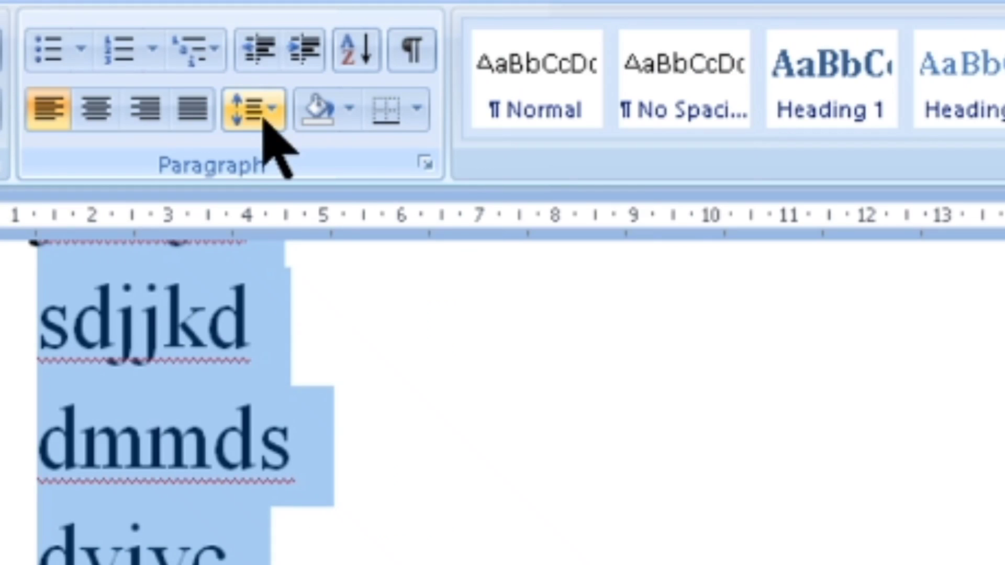
{"action": "left_click", "coordinate": [268, 111]}
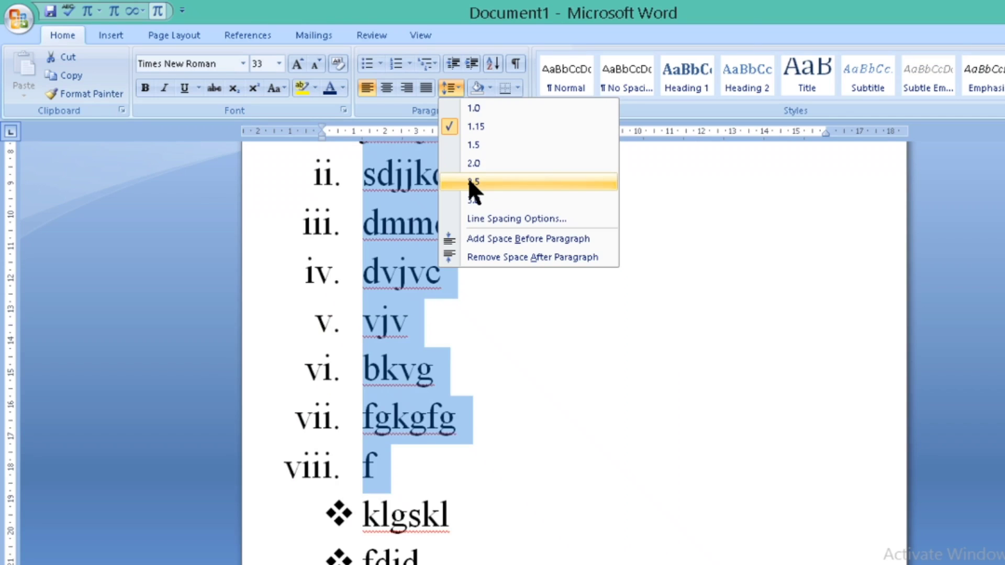
{"action": "left_click", "coordinate": [296, 323]}
{"action": "key", "text": "ctrl+Home"}
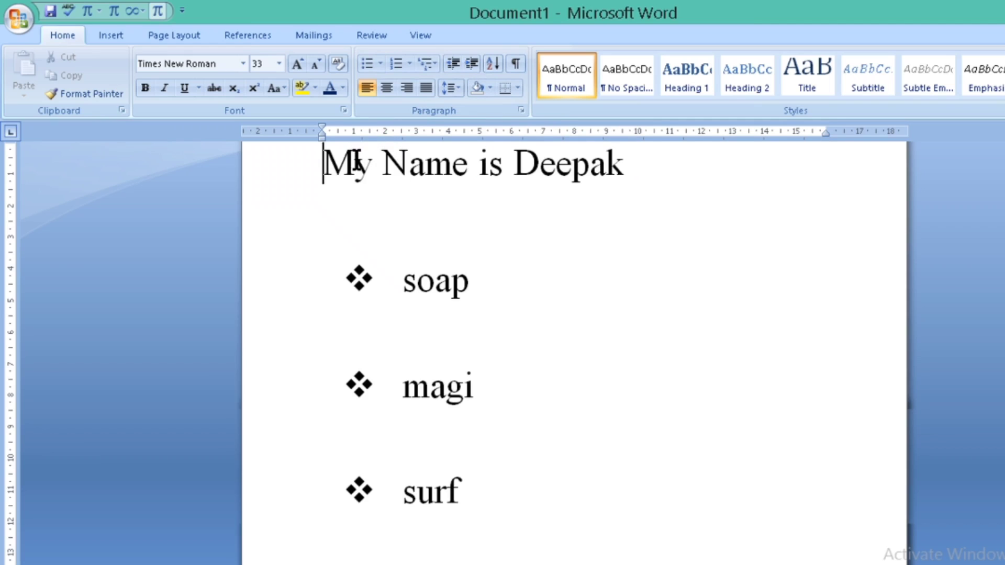
Step: Indent the heading three steps right and back left, then delete all document content
{"action": "key", "text": "shift+Right"}
{"action": "key", "text": "shift+Right"}
{"action": "key", "text": "shift+Right"}
{"action": "key", "text": "shift+Right"}
{"action": "key", "text": "shift+Right"}
{"action": "key", "text": "shift+Right"}
{"action": "key", "text": "shift+Right"}
{"action": "key", "text": "shift+Right"}
{"action": "key", "text": "shift+Right"}
{"action": "key", "text": "shift+Right"}
{"action": "key", "text": "shift+Right"}
{"action": "key", "text": "shift+Right"}
{"action": "key", "text": "shift+Right"}
{"action": "key", "text": "shift+Right"}
{"action": "key", "text": "shift+Right"}
{"action": "key", "text": "shift+Right"}
{"action": "key", "text": "shift+Right"}
{"action": "key", "text": "shift+Right"}
{"action": "key", "text": "shift+Right"}
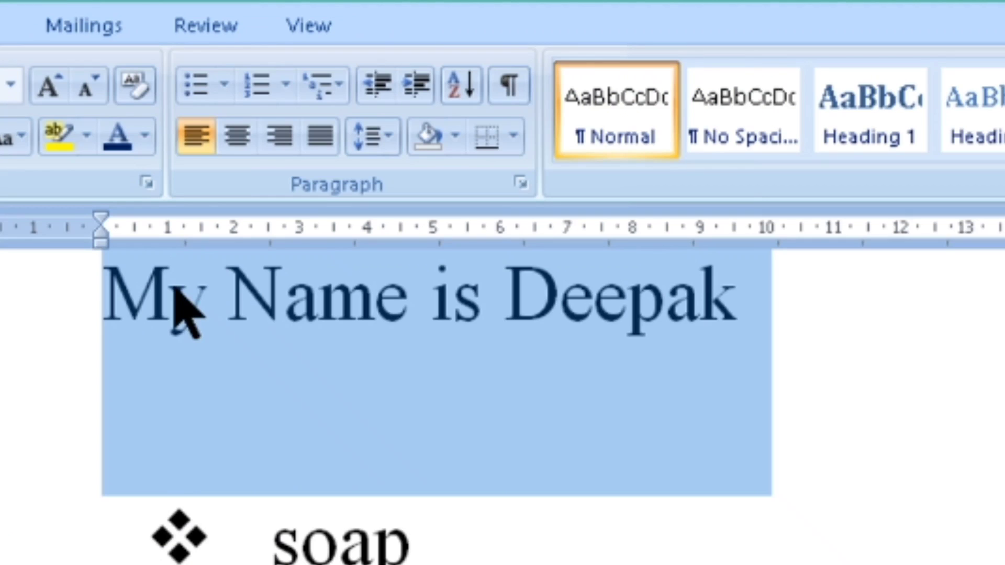
{"action": "left_click", "coordinate": [417, 85]}
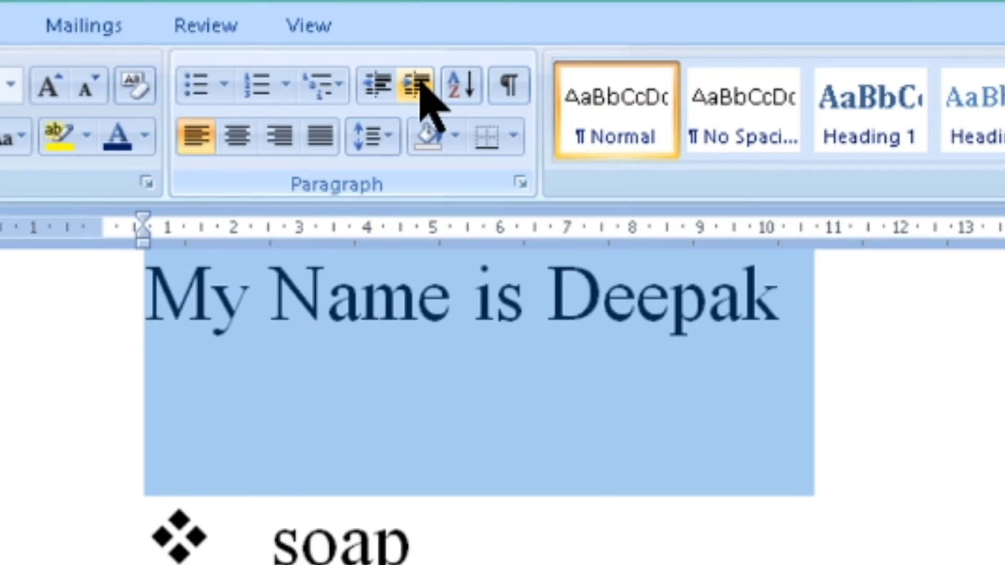
{"action": "left_click", "coordinate": [417, 85]}
{"action": "left_click", "coordinate": [416, 85]}
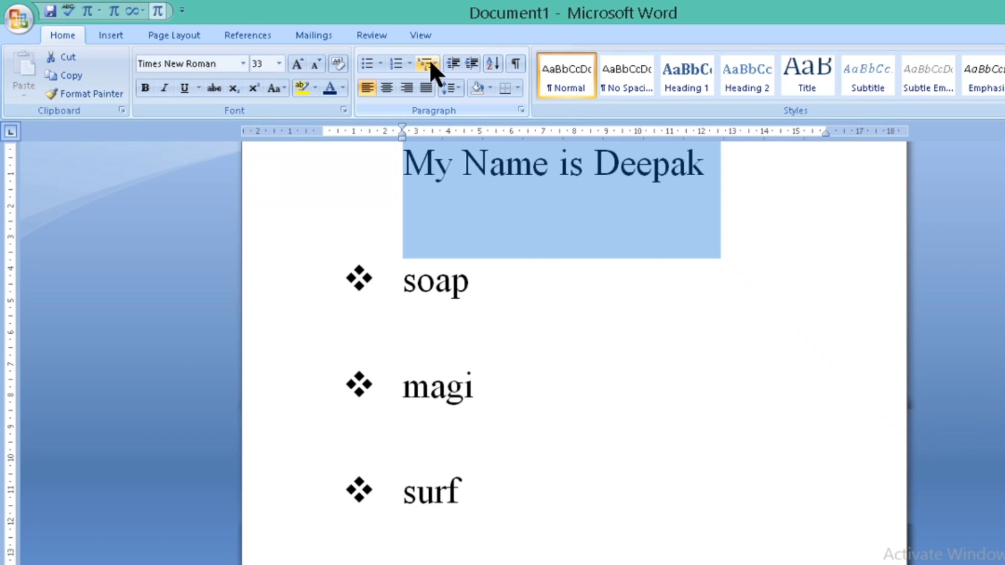
{"action": "left_click", "coordinate": [451, 63]}
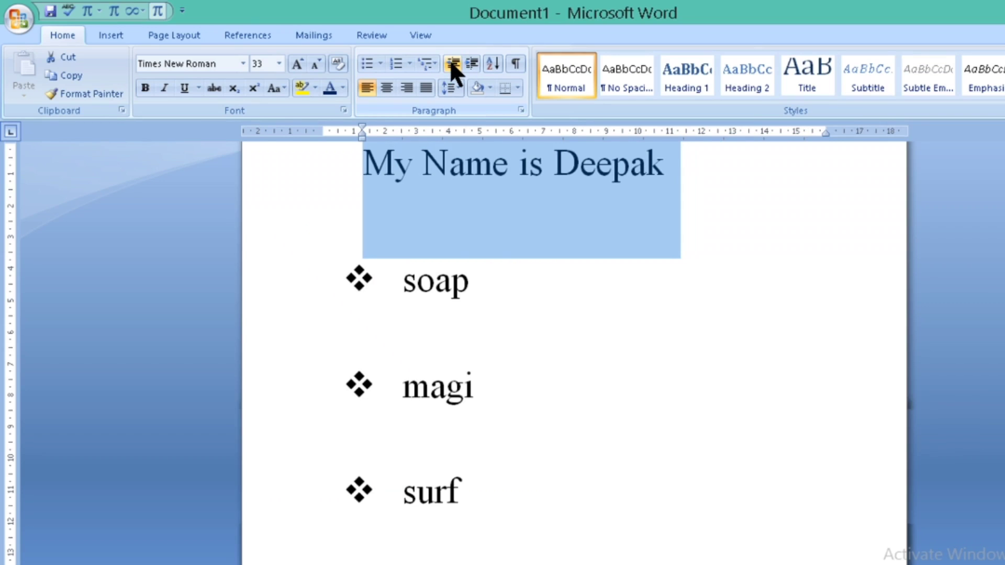
{"action": "left_click", "coordinate": [451, 64]}
{"action": "left_click", "coordinate": [451, 64]}
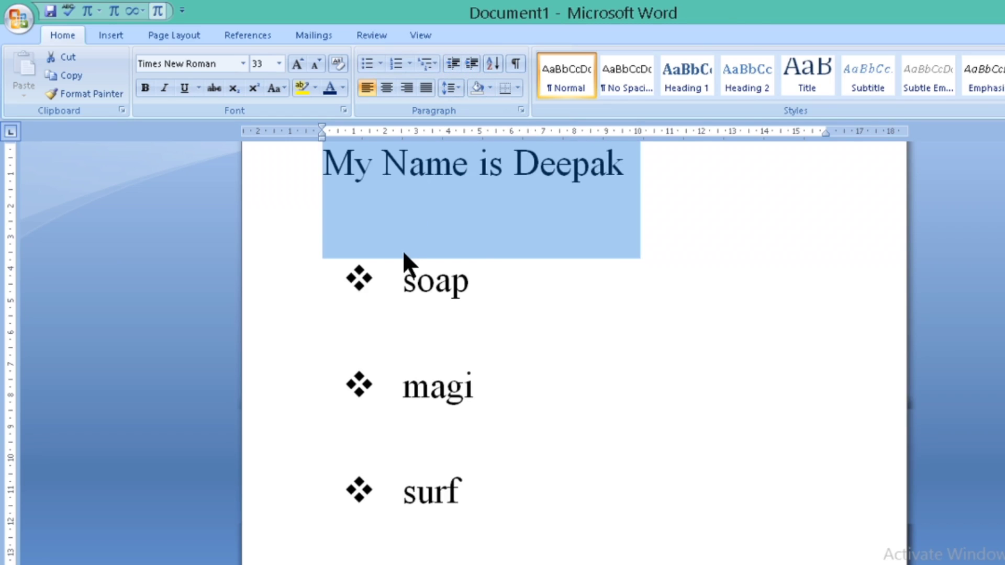
{"action": "key", "text": "ctrl+a"}
{"action": "key", "text": "Delete"}
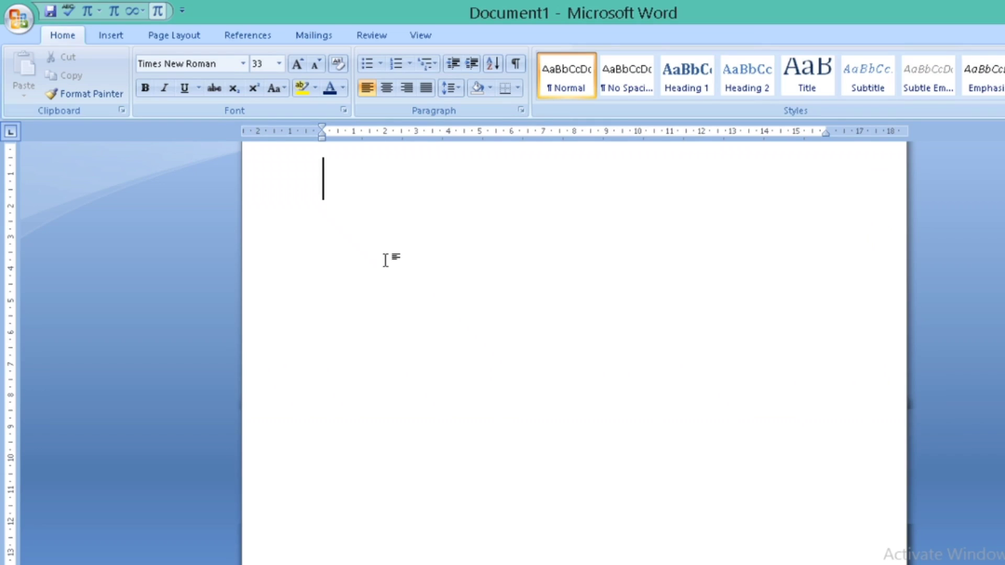
Step: Type seven first names, one per line, on the blank page
{"action": "type", "text": "Santosh"}
{"action": "key", "text": "Return"}
{"action": "type", "text": "Dee"}
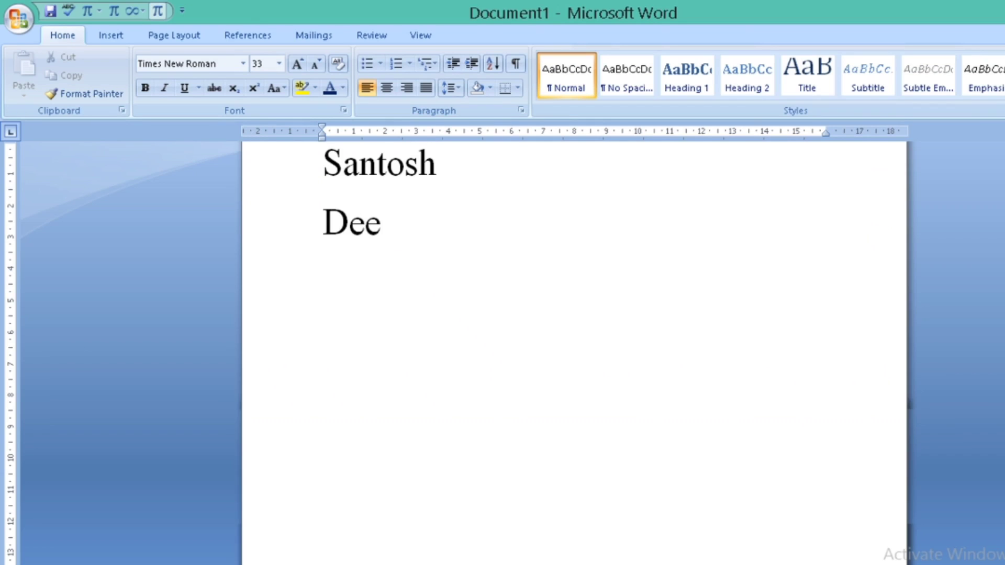
{"action": "type", "text": "pak"}
{"action": "key", "text": "Return"}
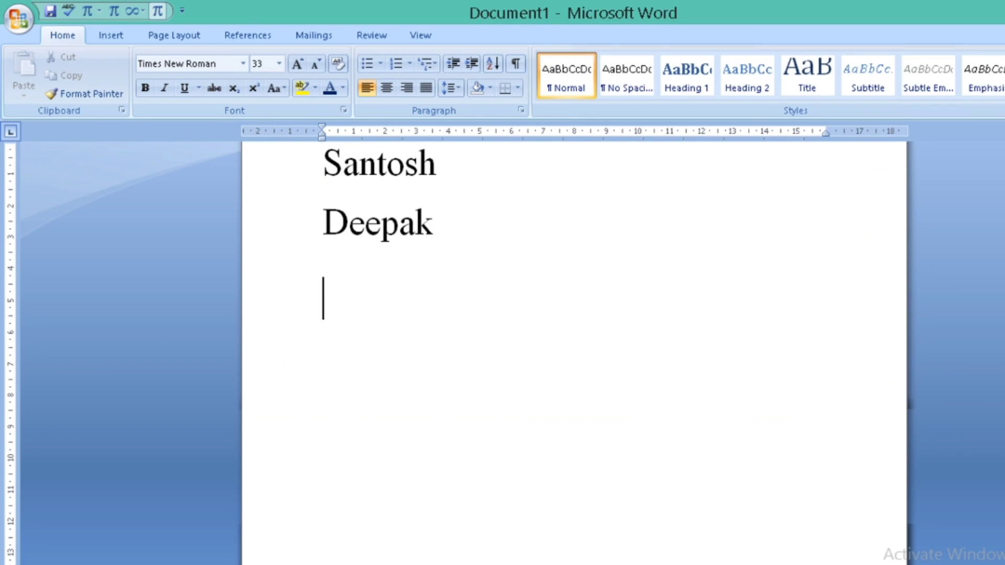
{"action": "type", "text": "Nitin"}
{"action": "key", "text": "Return"}
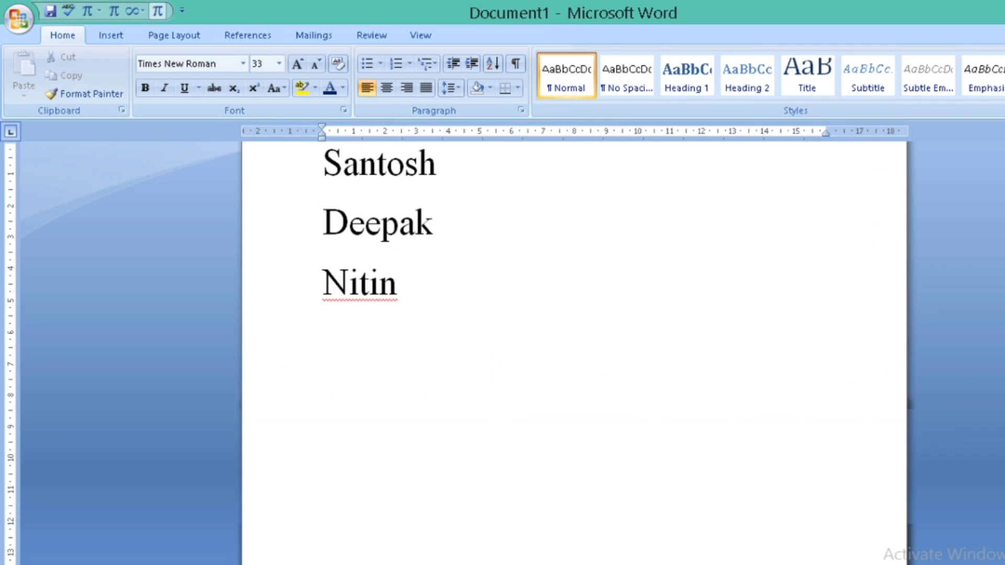
{"action": "type", "text": "Ank"}
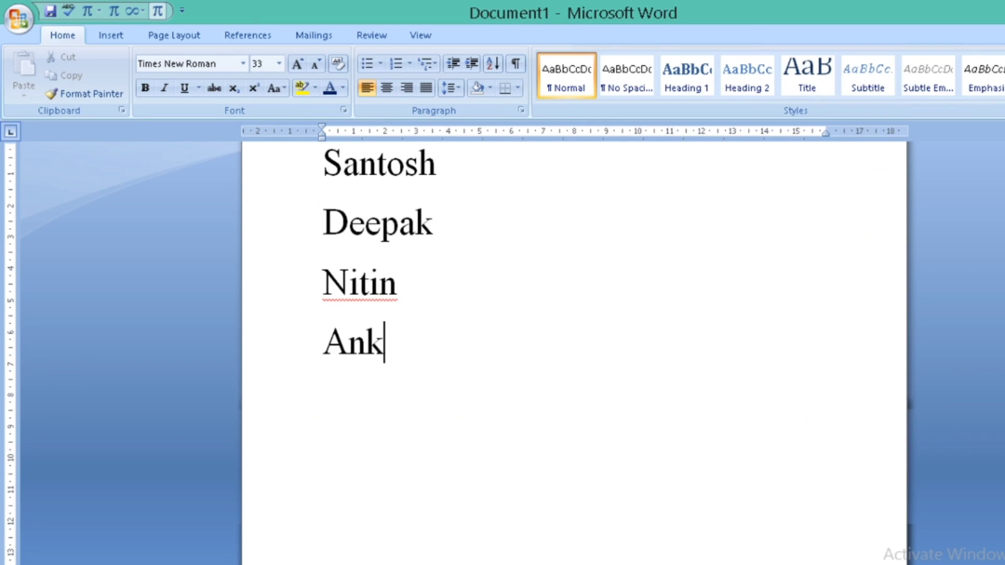
{"action": "type", "text": "it"}
{"action": "key", "text": "Return"}
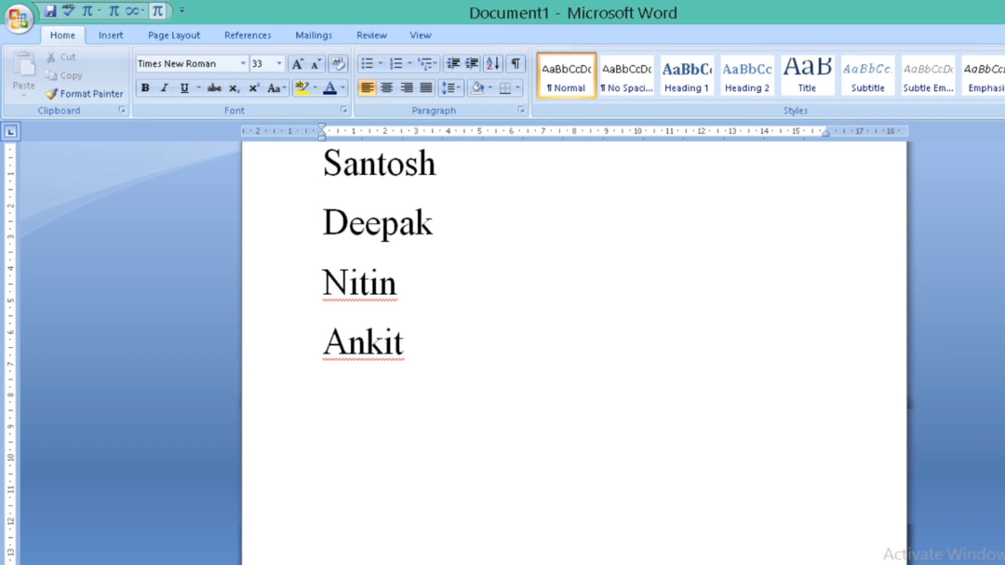
{"action": "type", "text": "Himani"}
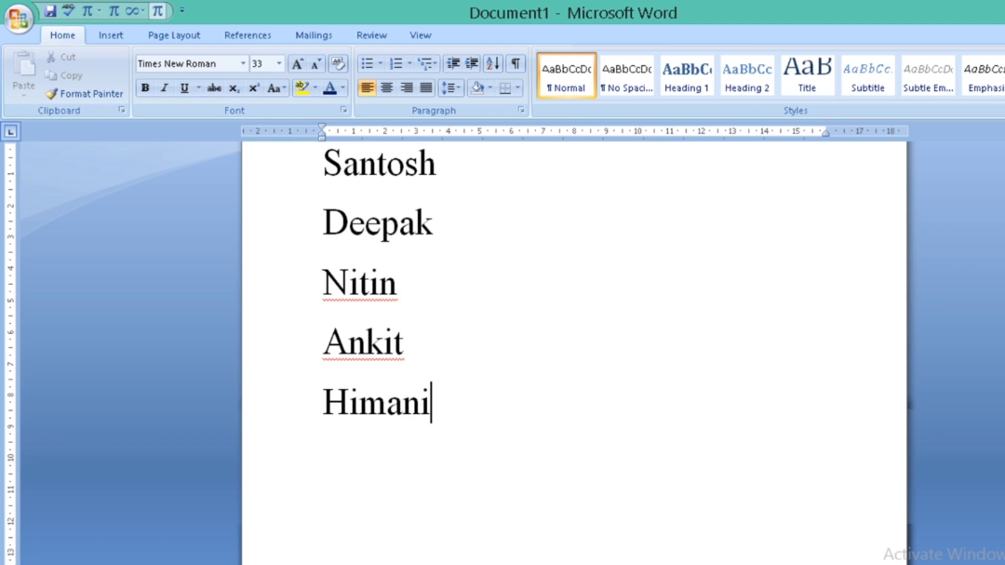
{"action": "key", "text": "Return"}
{"action": "type", "text": "Yash"}
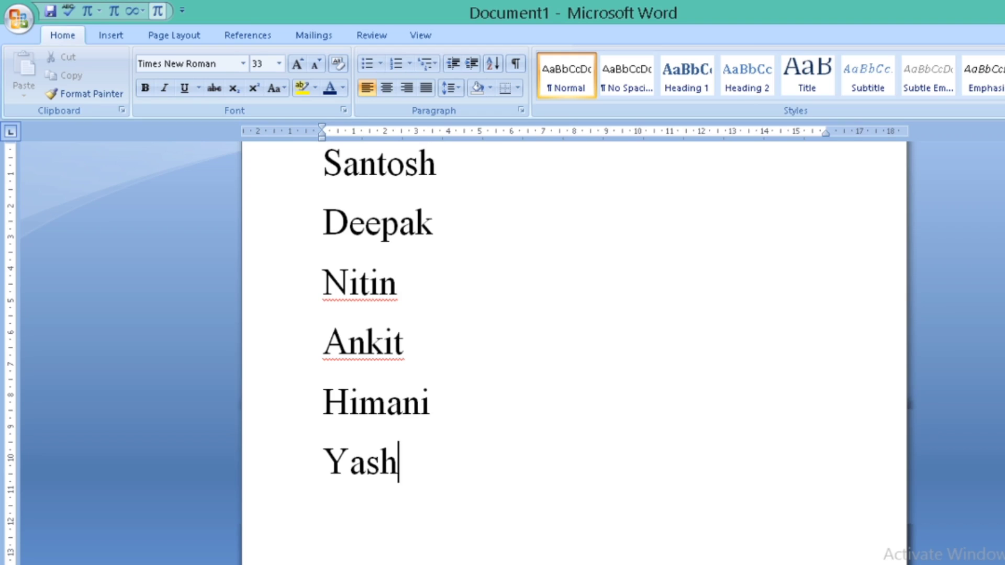
{"action": "key", "text": "Return"}
{"action": "type", "text": "Ma"}
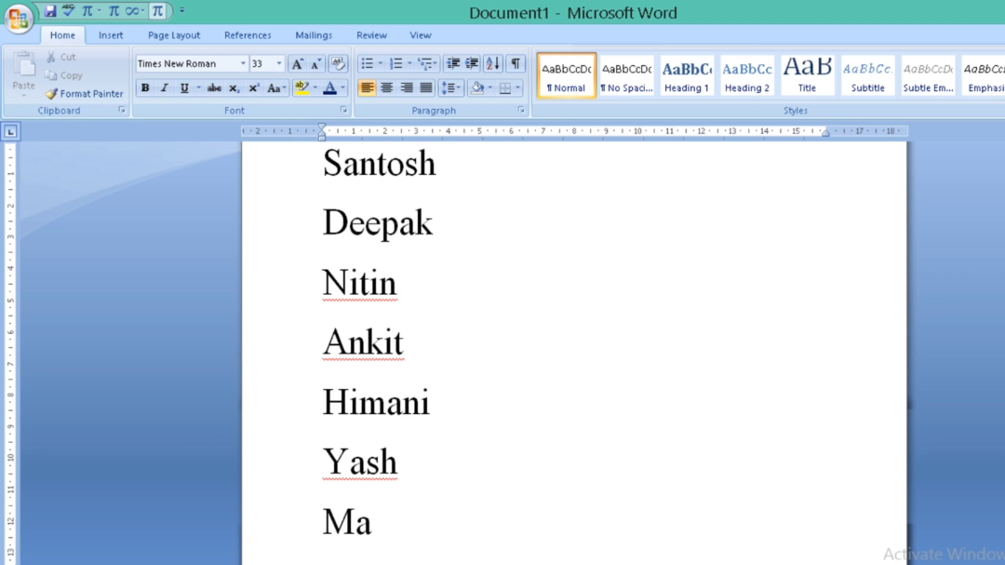
{"action": "type", "text": "yank"}
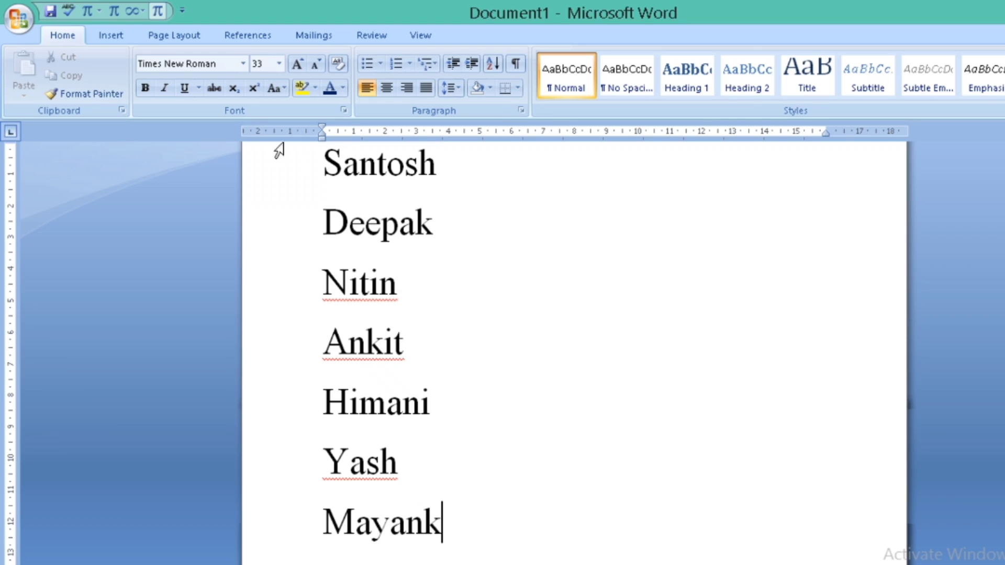
Step: Select the names from Santosh to Mayank and sort them ascending, Ankit through Yash
{"action": "left_click", "coordinate": [323, 161]}
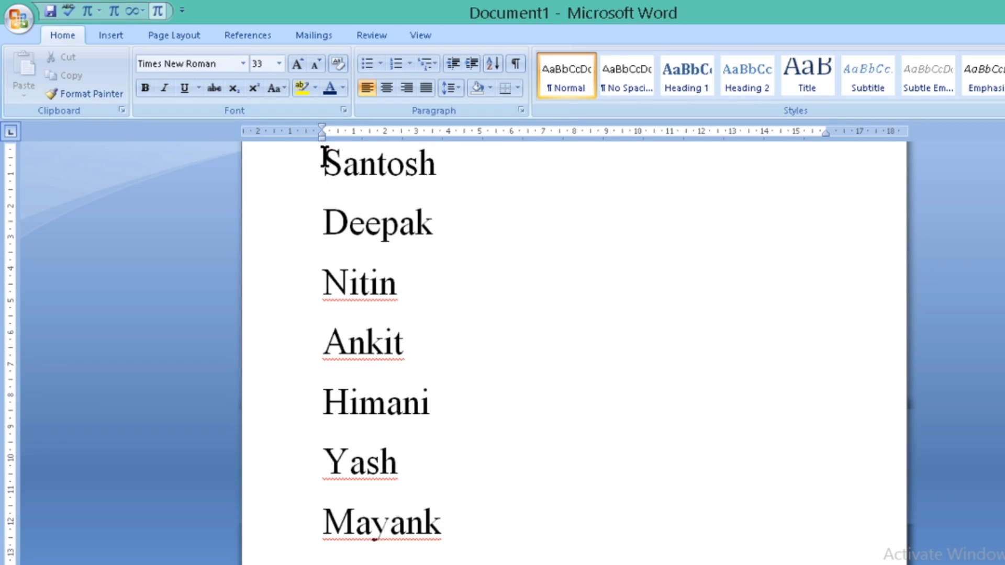
{"action": "key", "text": "shift+Down"}
{"action": "key", "text": "shift+Down"}
{"action": "key", "text": "shift+Down"}
{"action": "key", "text": "shift+Down"}
{"action": "key", "text": "shift+Down"}
{"action": "key", "text": "shift+Down"}
{"action": "key", "text": "shift+Down"}
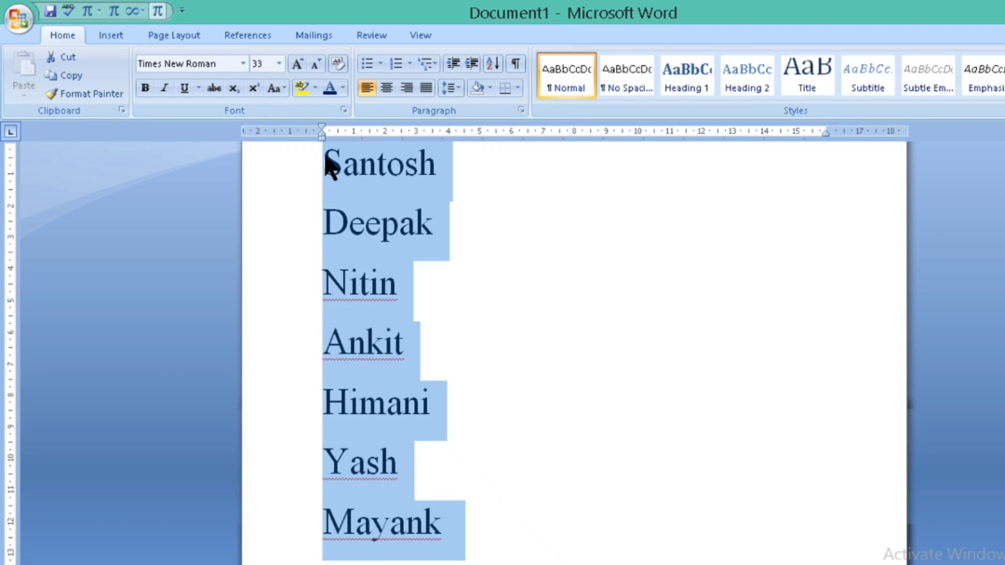
{"action": "left_click", "coordinate": [492, 63]}
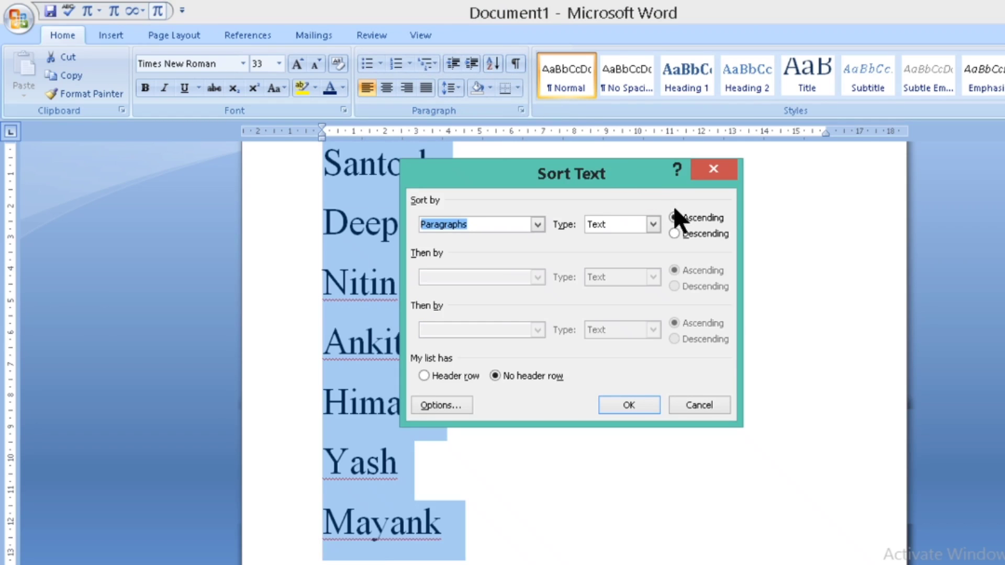
{"action": "left_click", "coordinate": [675, 219]}
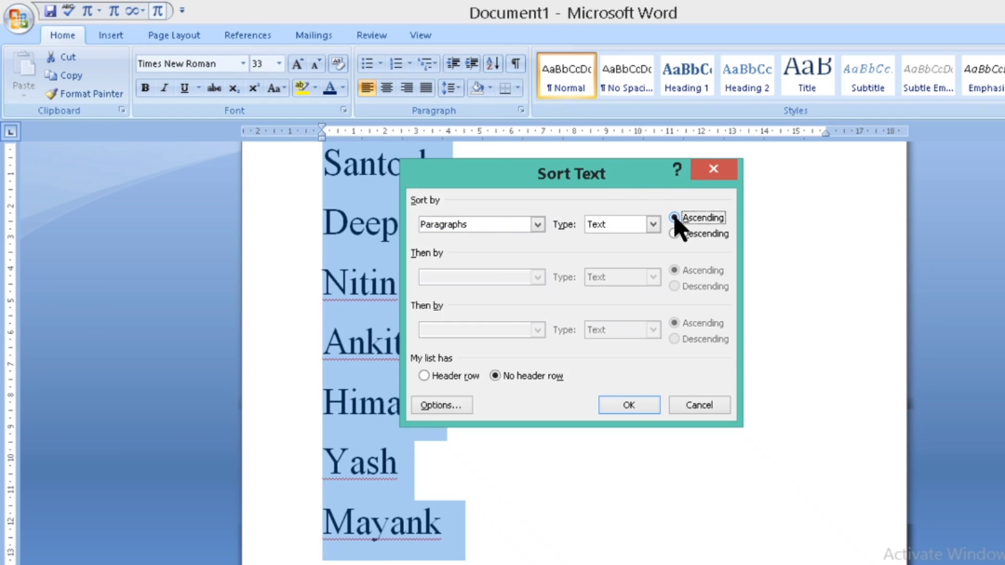
{"action": "left_click", "coordinate": [621, 408]}
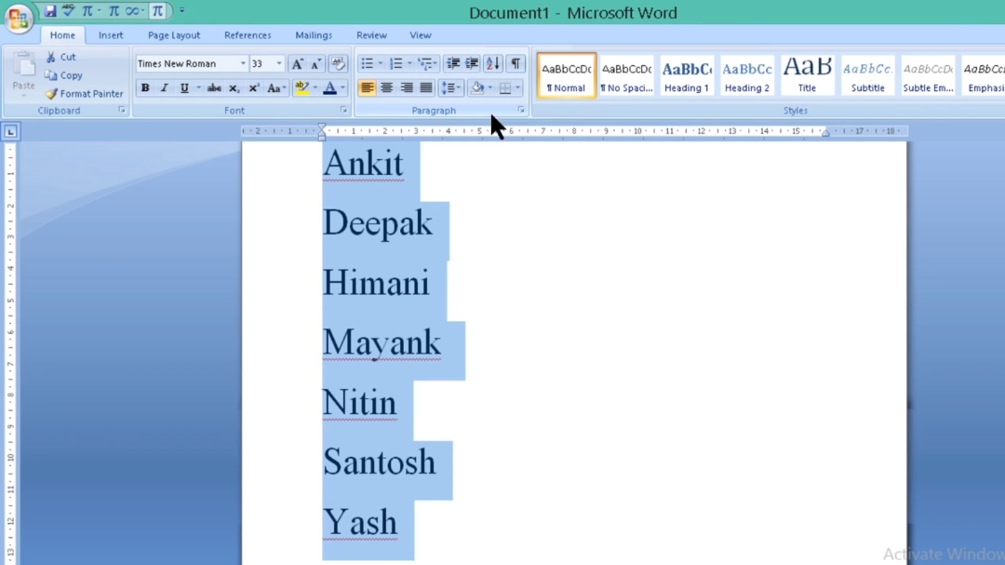
Step: Re-sort the selected names in descending order so they run Yash down to Ankit
{"action": "left_click", "coordinate": [493, 62]}
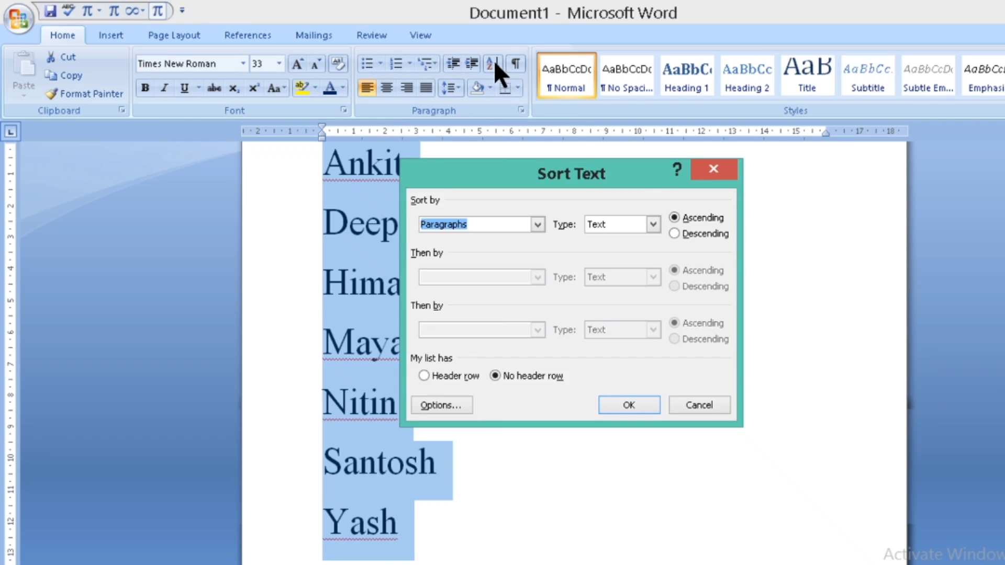
{"action": "left_click", "coordinate": [675, 233]}
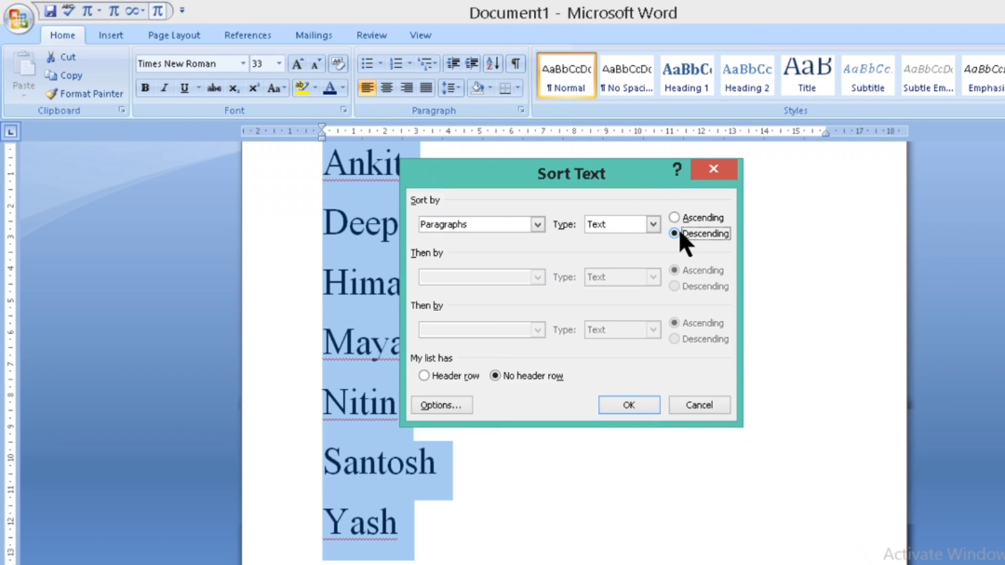
{"action": "left_click", "coordinate": [618, 404]}
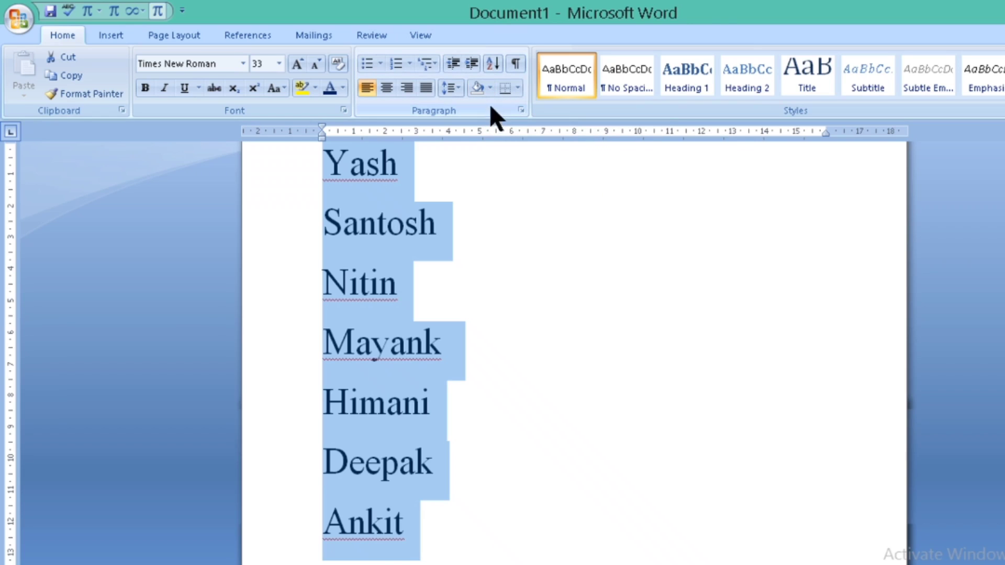
{"action": "left_click", "coordinate": [490, 88]}
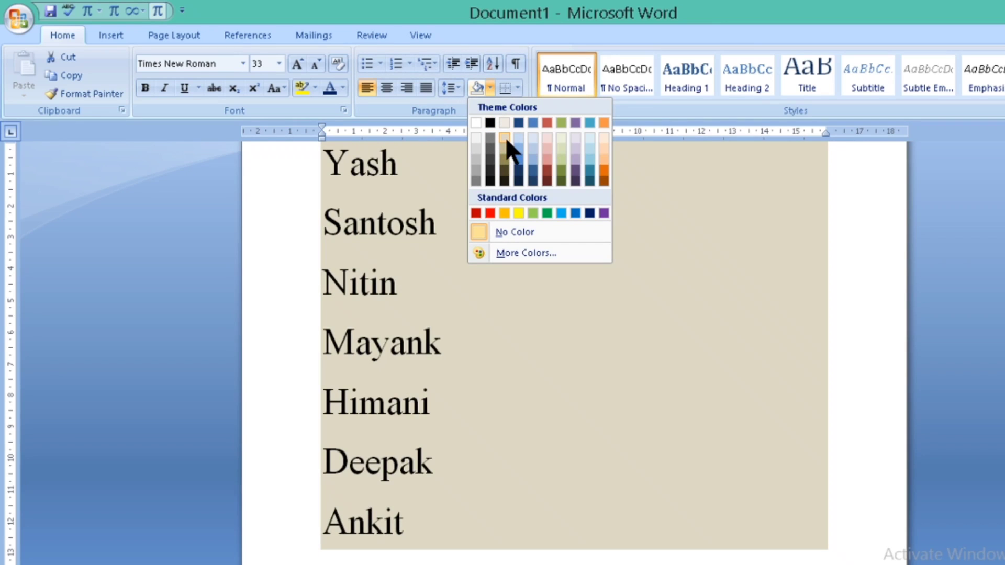
Step: Apply yellow Standard Colors shading behind the names, then deselect them
{"action": "left_click", "coordinate": [518, 213]}
{"action": "left_click", "coordinate": [519, 214]}
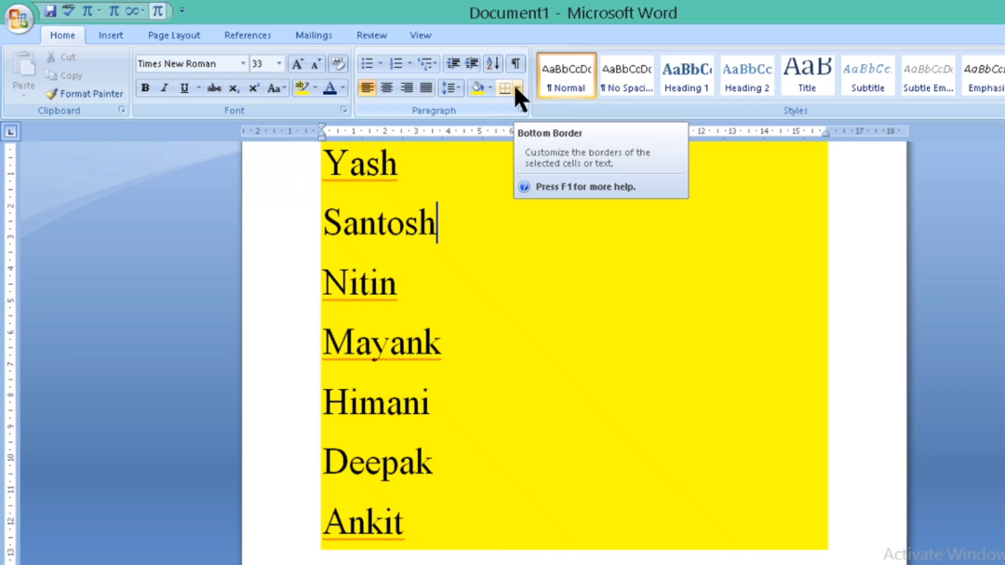
Step: Add a Bottom Border under the yellow name block from the end of Yash
{"action": "left_click", "coordinate": [416, 162]}
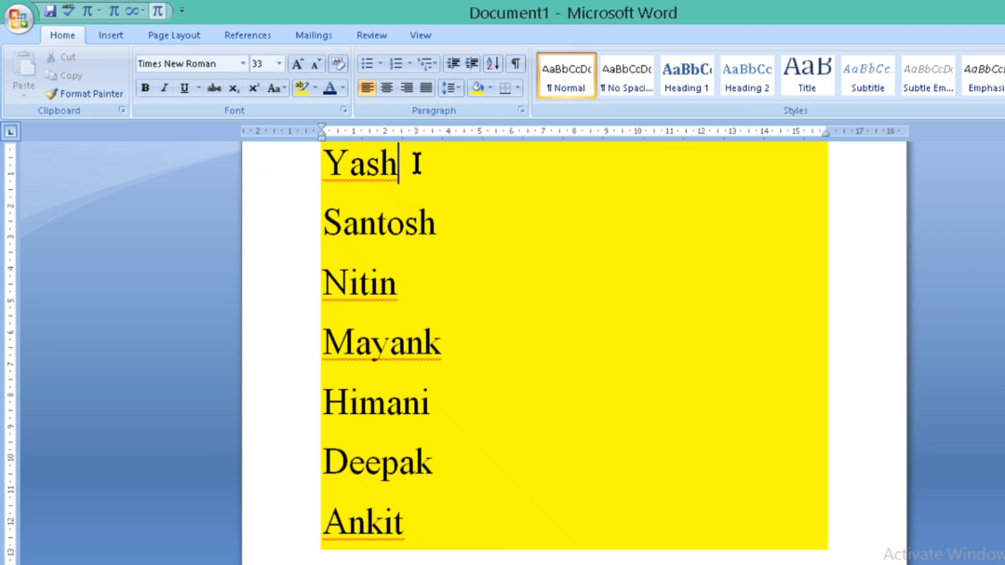
{"action": "left_click", "coordinate": [517, 88]}
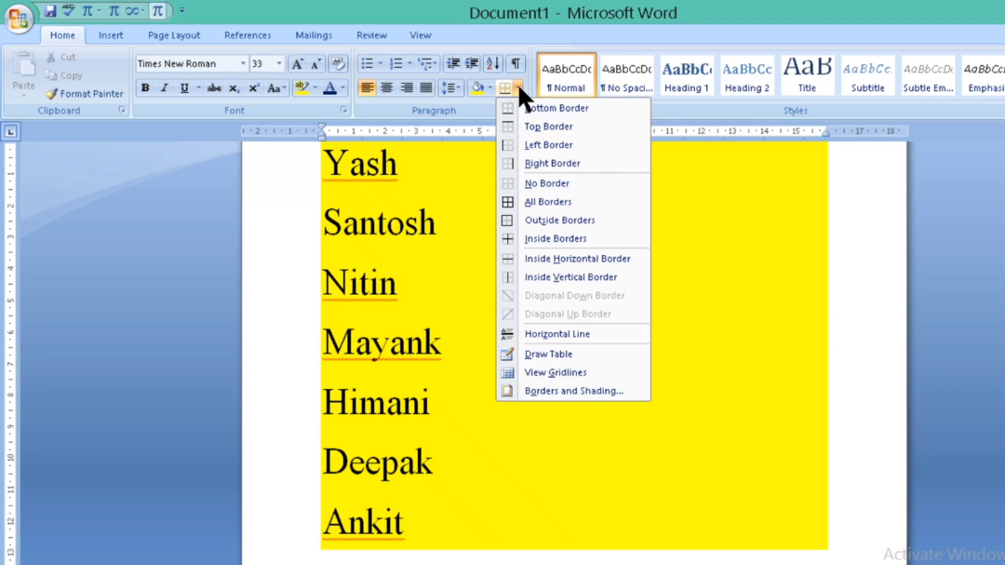
{"action": "left_click", "coordinate": [535, 106]}
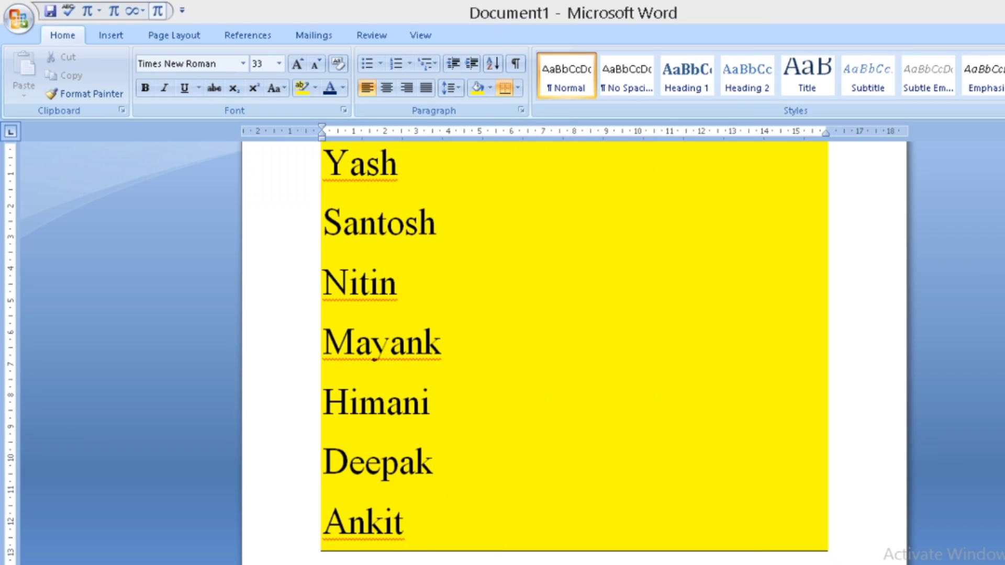
Step: Insert a bordered blank line after Yash, then delete it so the names run without a gap
{"action": "key", "text": "Return"}
{"action": "left_click", "coordinate": [517, 88]}
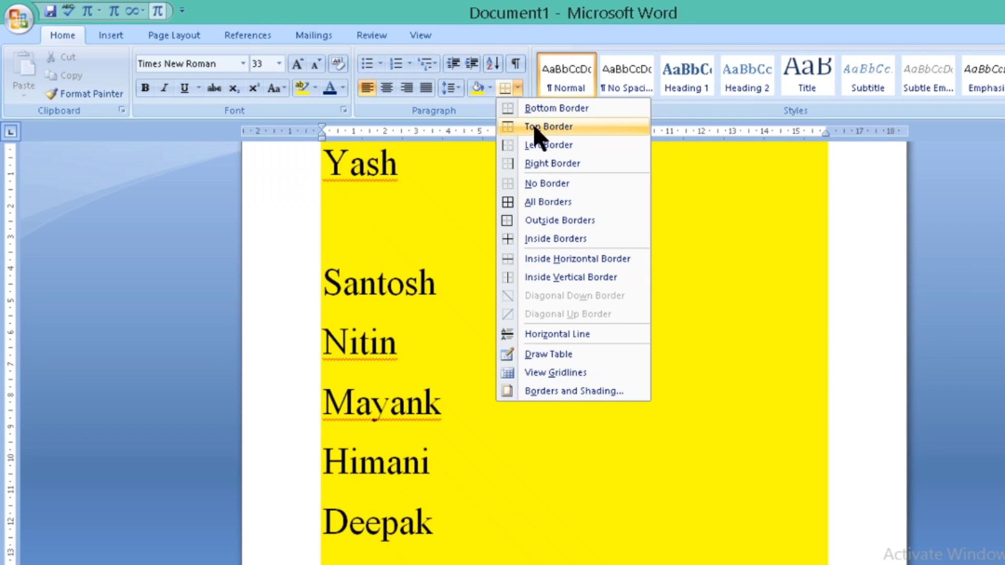
{"action": "left_click", "coordinate": [539, 110]}
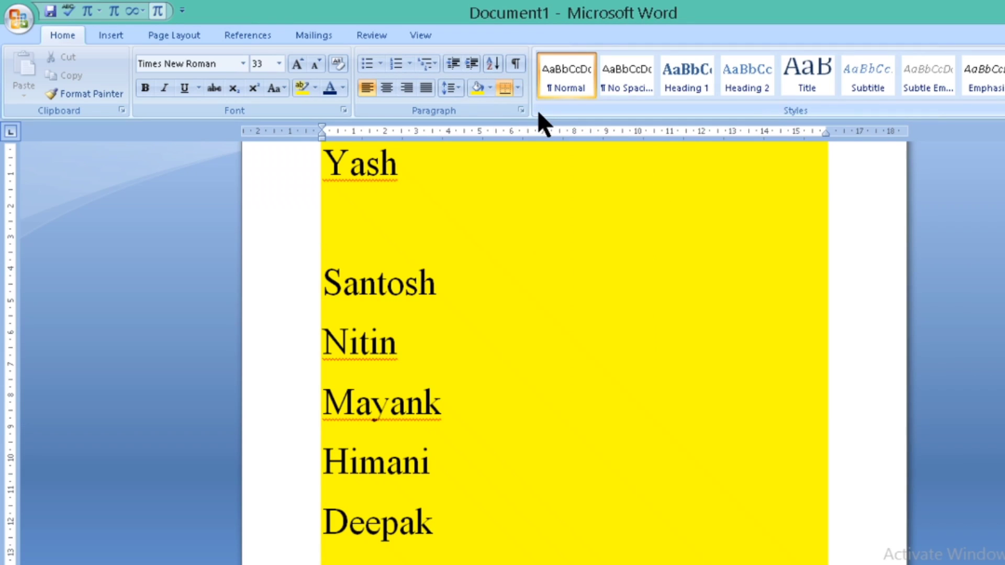
{"action": "key", "text": "Down"}
{"action": "key", "text": "Down"}
{"action": "key", "text": "Down"}
{"action": "key", "text": "Down"}
{"action": "key", "text": "Down"}
{"action": "key", "text": "Down"}
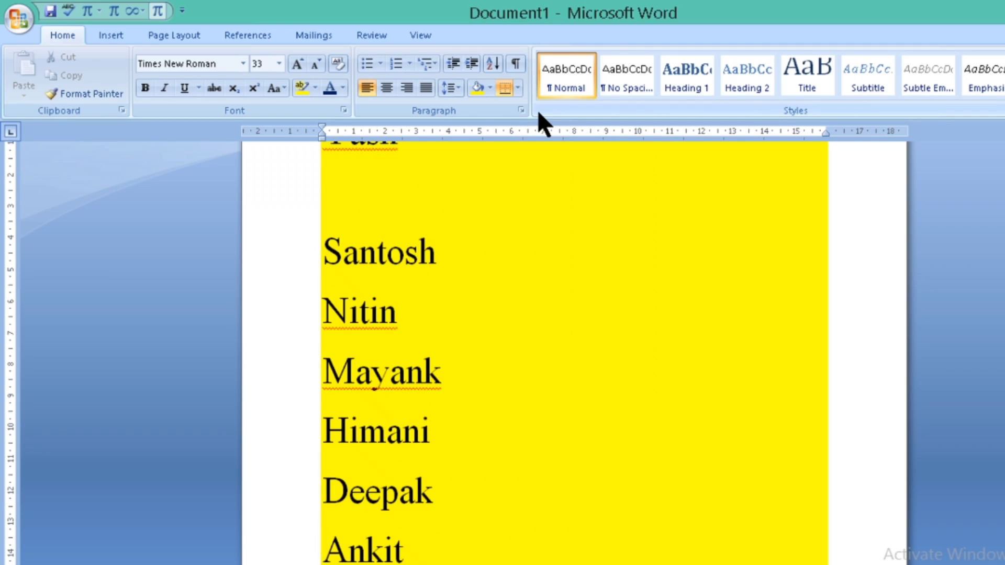
{"action": "key", "text": "Up"}
{"action": "key", "text": "Up"}
{"action": "key", "text": "Up"}
{"action": "key", "text": "Up"}
{"action": "key", "text": "Up"}
{"action": "key", "text": "Up"}
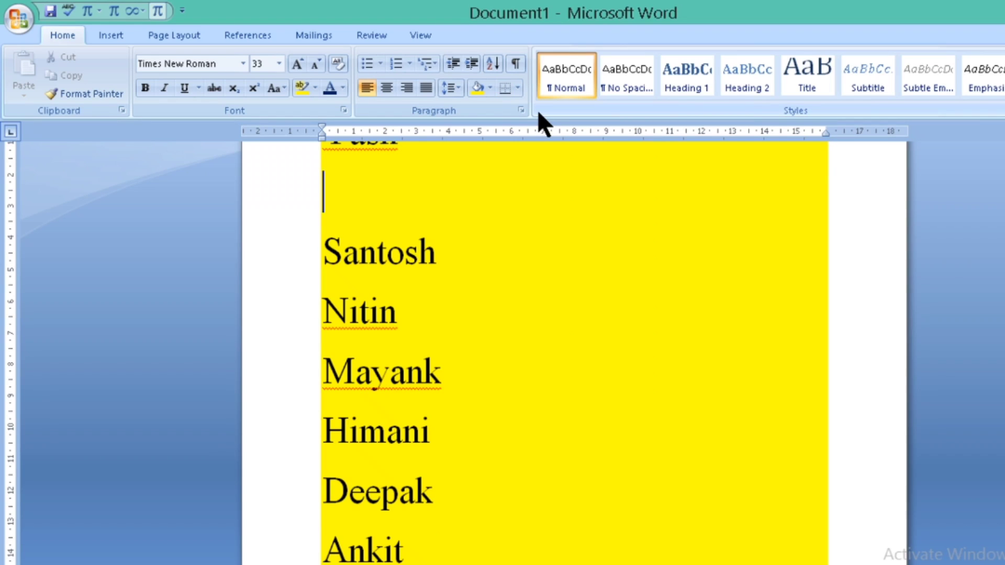
{"action": "key", "text": "BackSpace"}
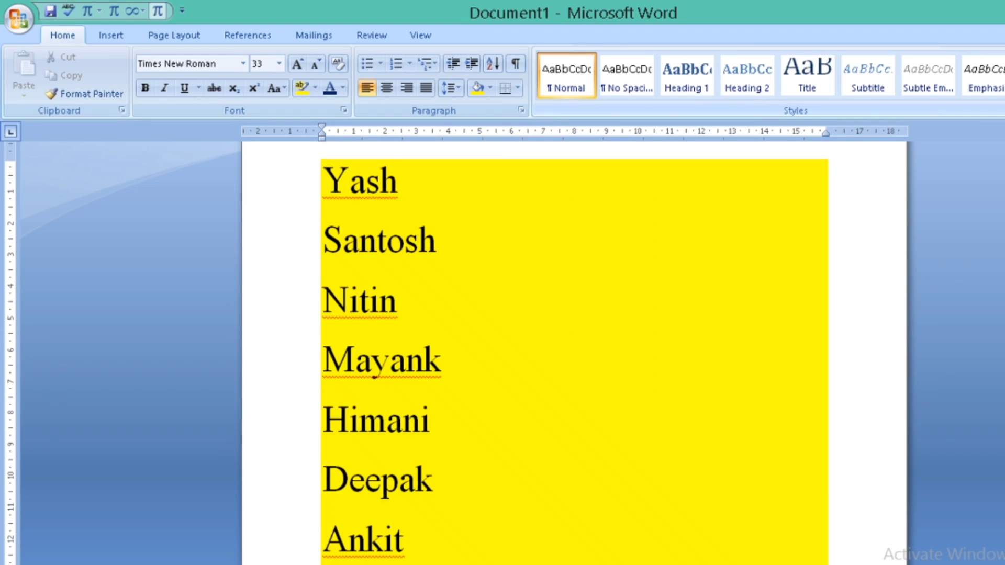
{"action": "left_click", "coordinate": [516, 87]}
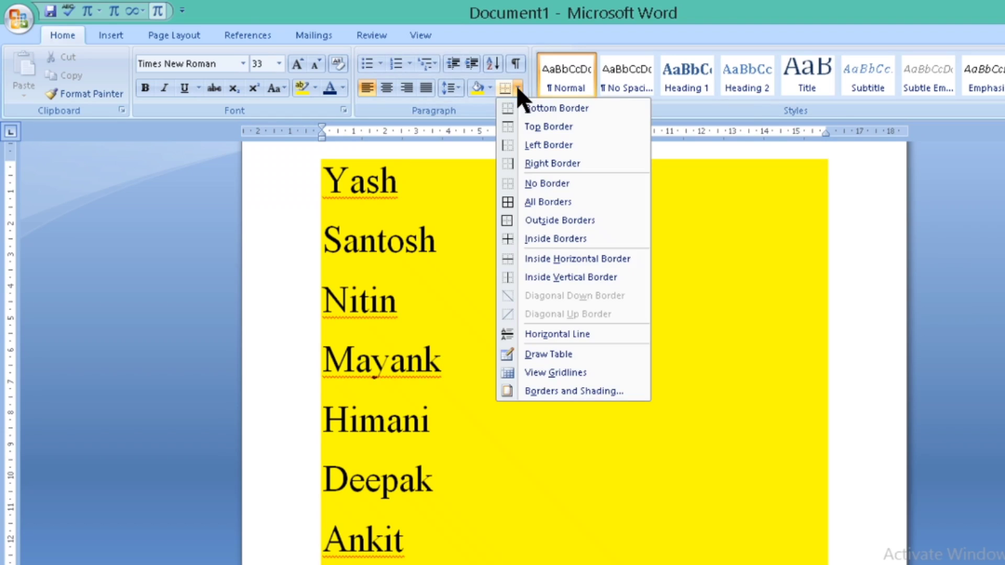
Step: Add bottom, left, right and top borders to the yellow name block
{"action": "left_click", "coordinate": [536, 104]}
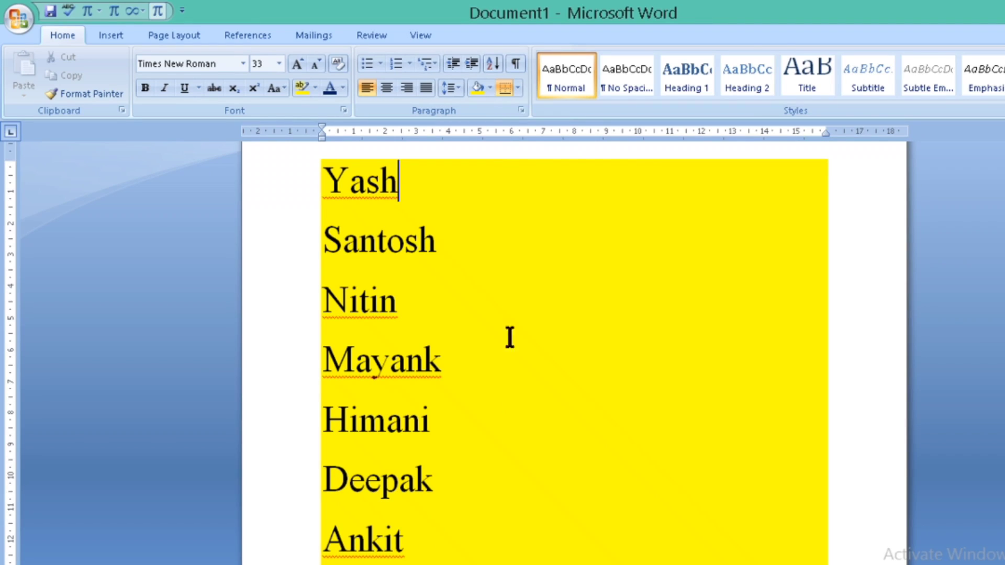
{"action": "left_click", "coordinate": [516, 87]}
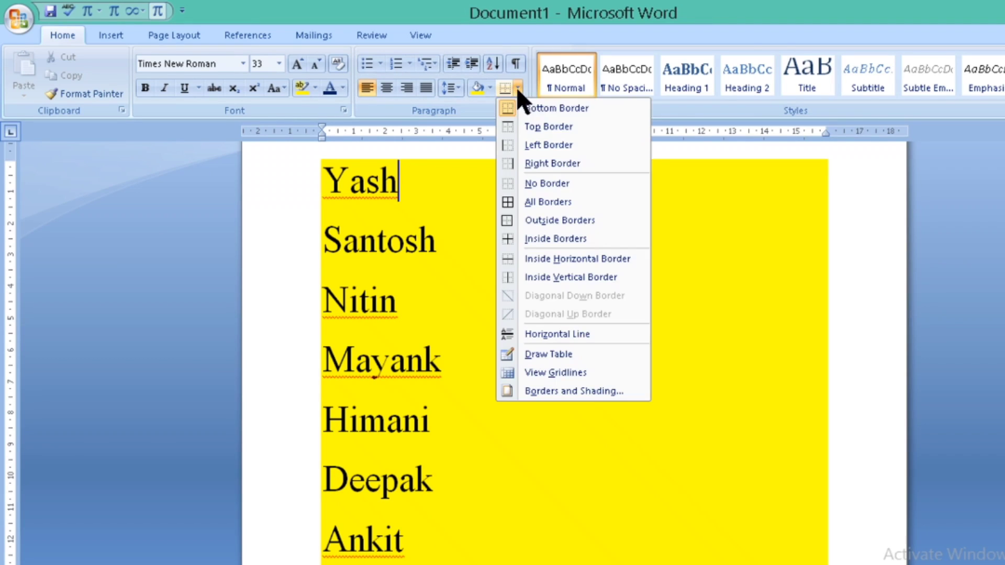
{"action": "left_click", "coordinate": [536, 144]}
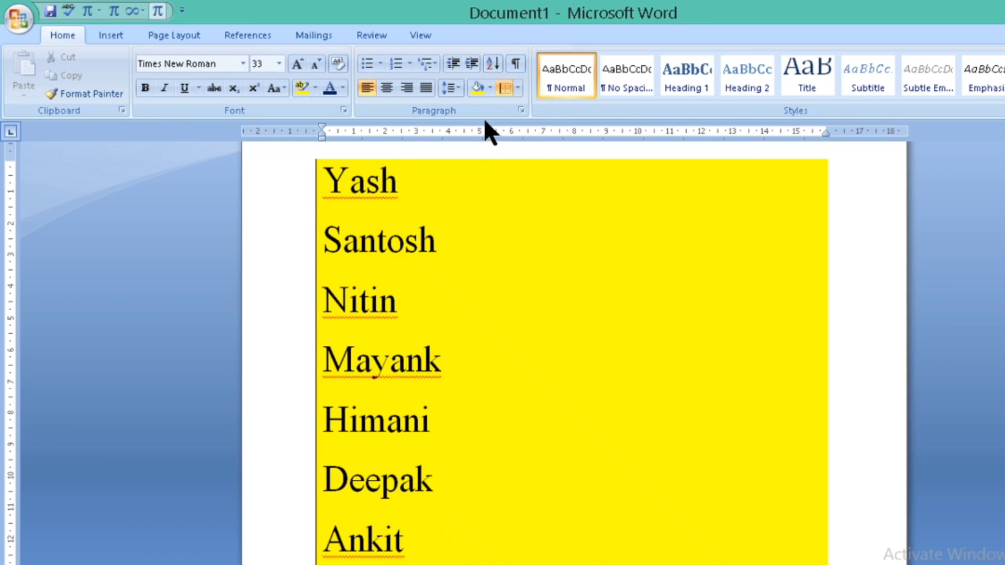
{"action": "left_click", "coordinate": [516, 86]}
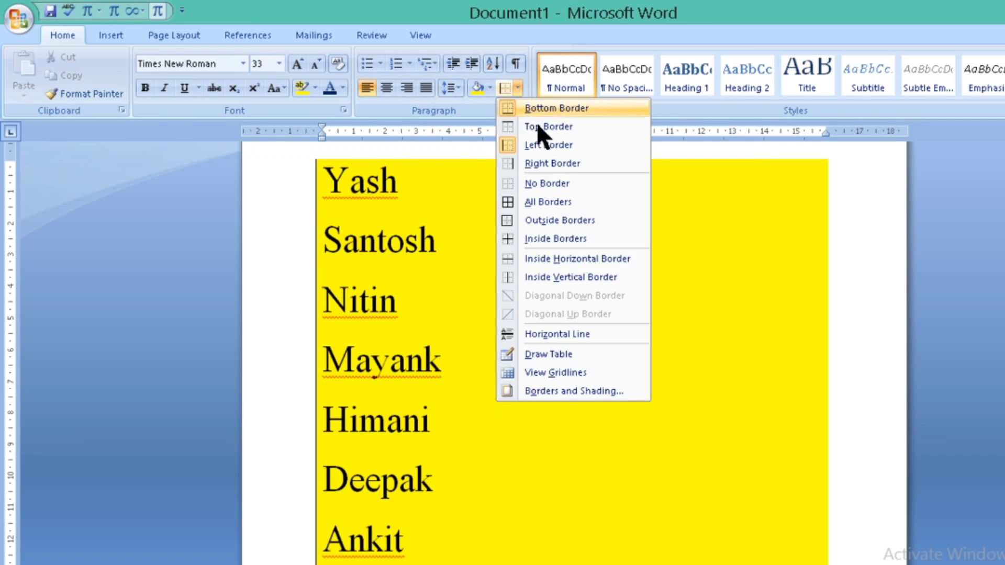
{"action": "left_click", "coordinate": [552, 163]}
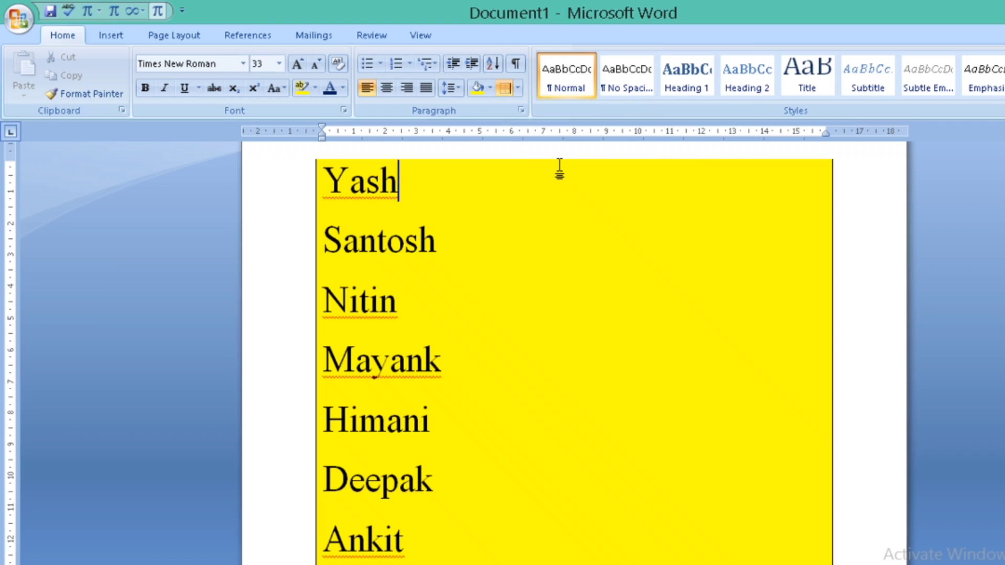
{"action": "left_click", "coordinate": [517, 87]}
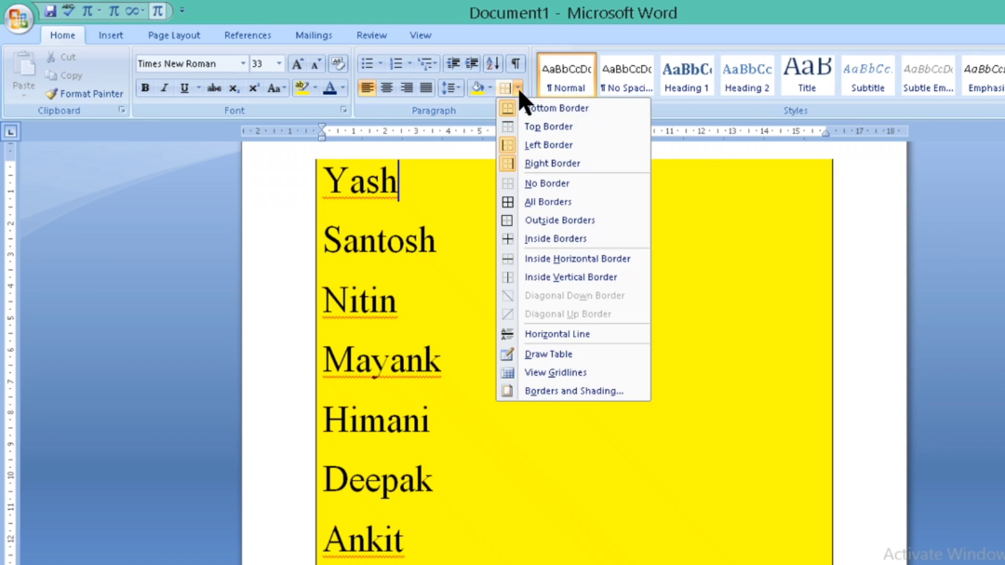
{"action": "left_click", "coordinate": [554, 126]}
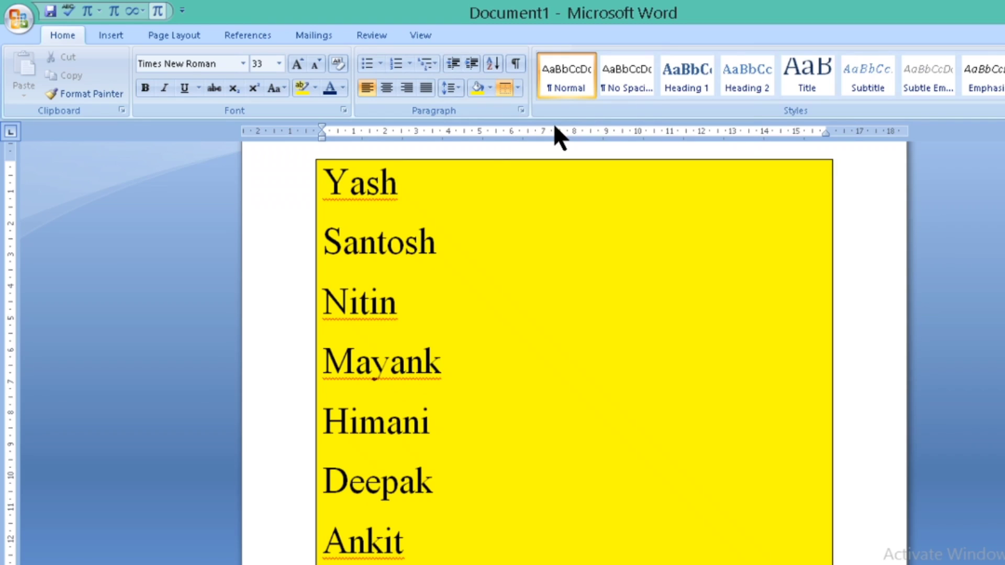
Step: Apply All Borders to the list, then switch to No Border
{"action": "left_click", "coordinate": [517, 87]}
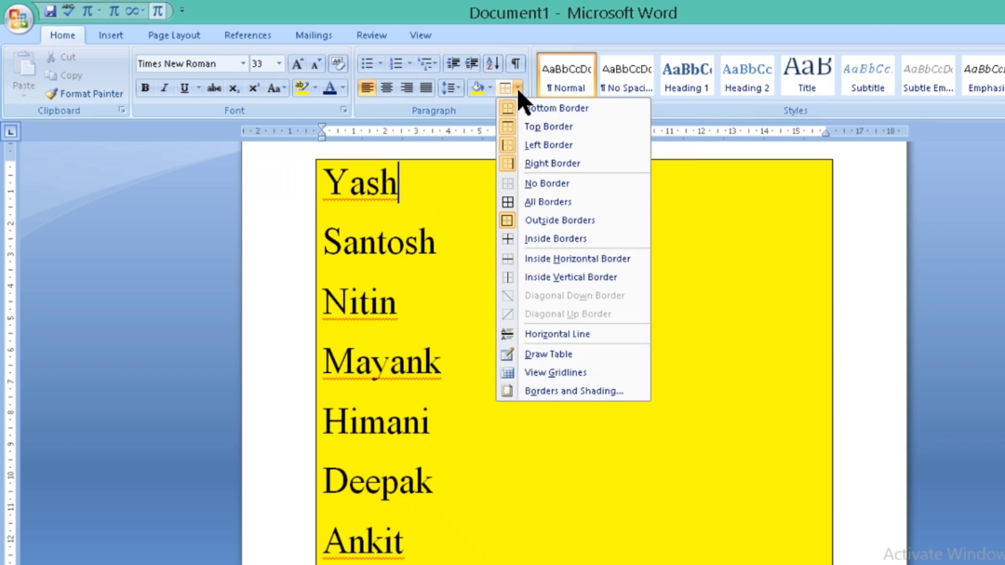
{"action": "left_click", "coordinate": [570, 204]}
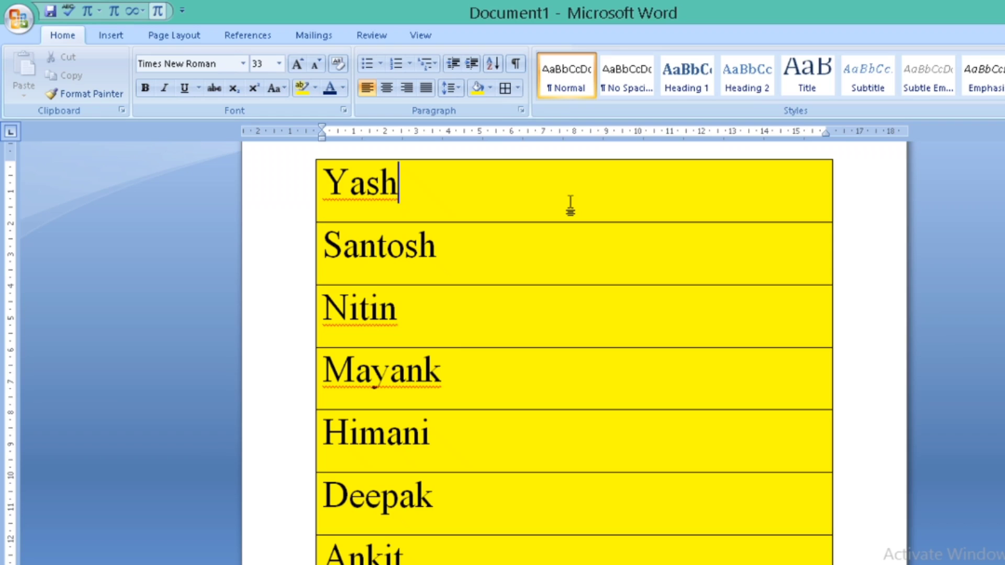
{"action": "left_click", "coordinate": [515, 87]}
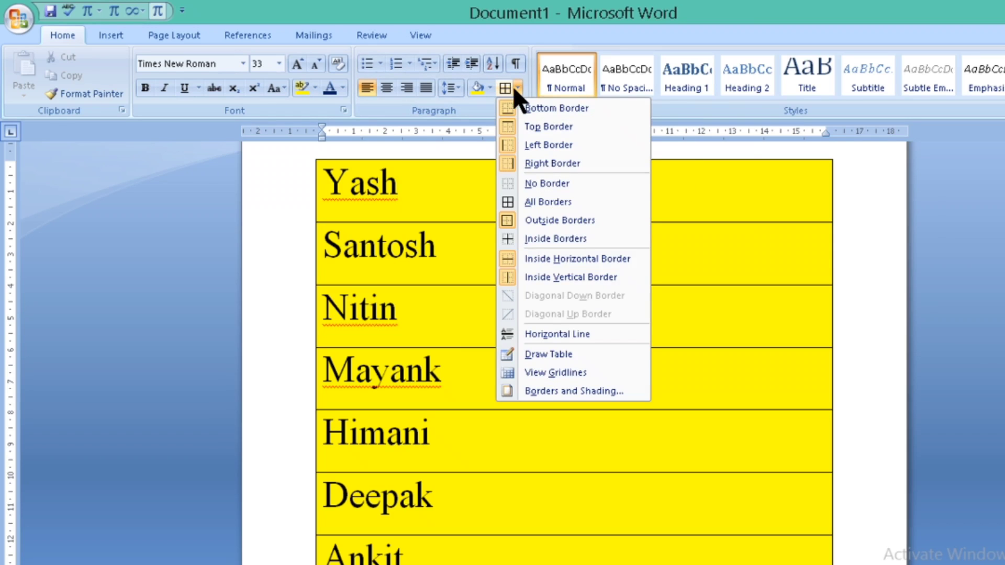
{"action": "left_click", "coordinate": [530, 183]}
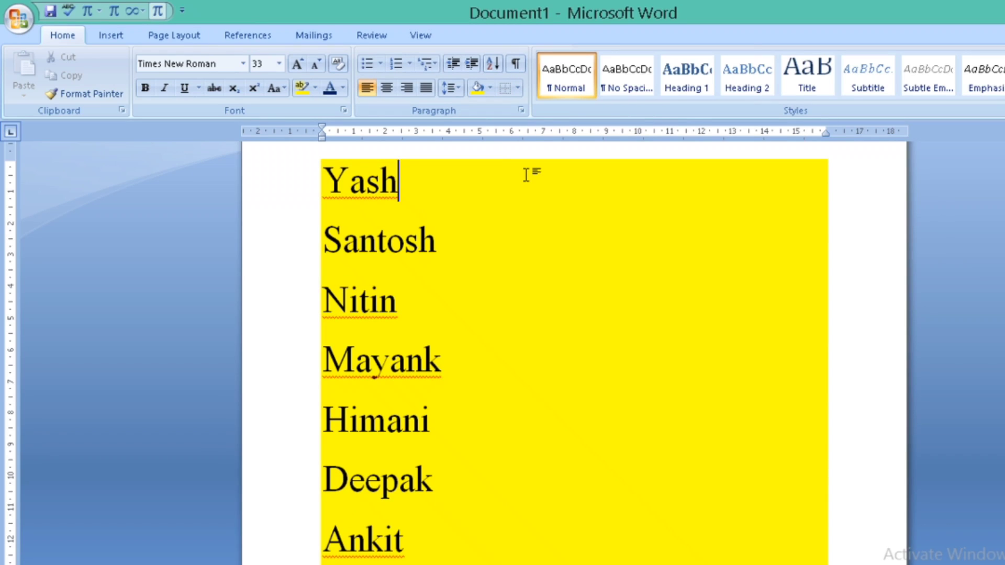
Step: Delete all the names with Ctrl+A and Delete, and set the shading to white
{"action": "key", "text": "ctrl+a"}
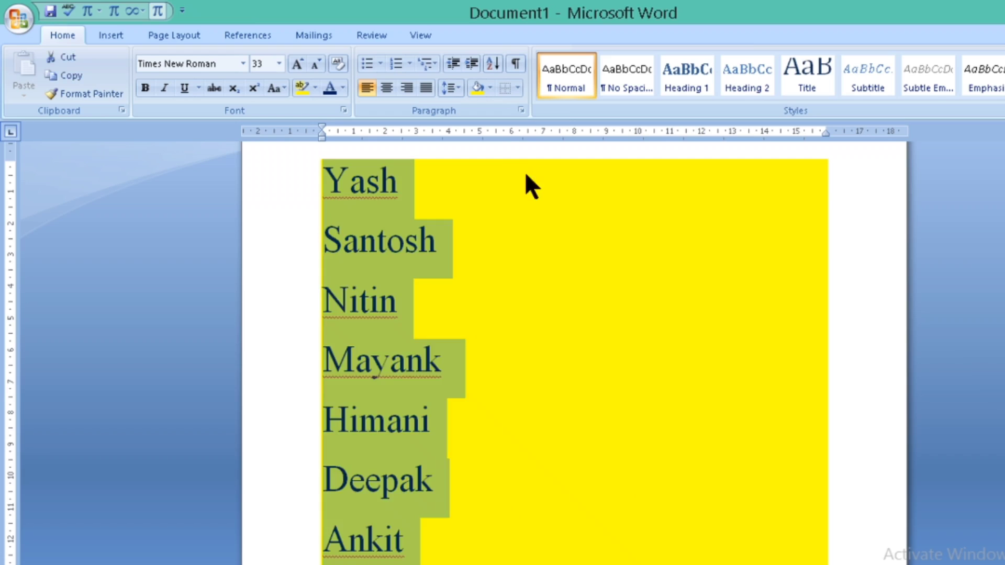
{"action": "key", "text": "Delete"}
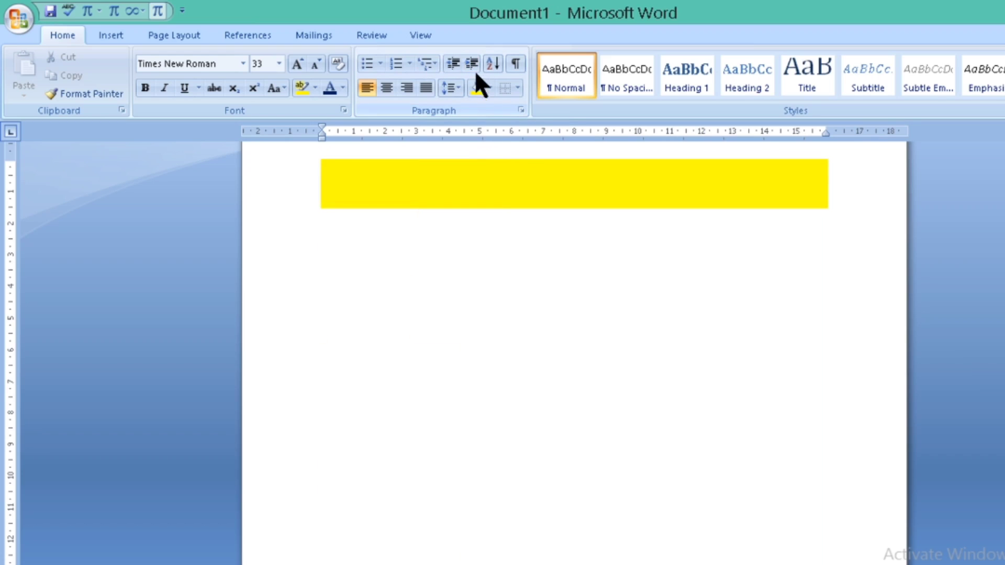
{"action": "left_click", "coordinate": [490, 88]}
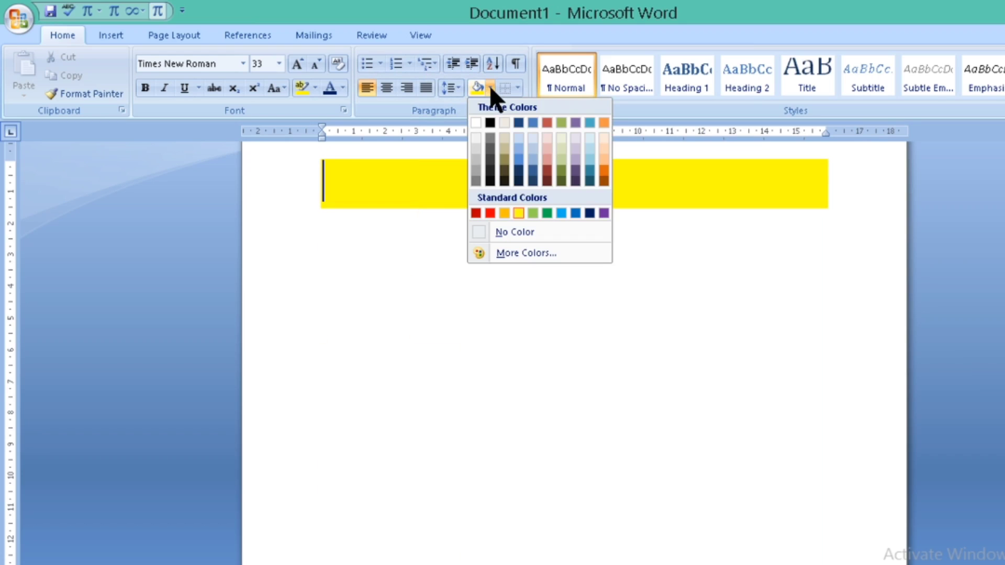
{"action": "left_click", "coordinate": [474, 119]}
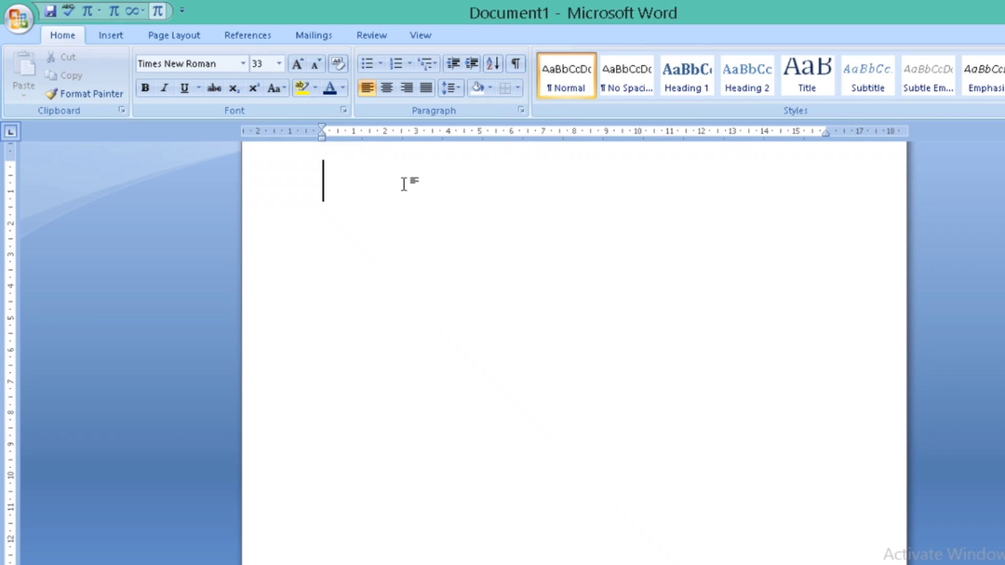
Step: Type 'My Name is' plus the author's full name, then step back to widen gaps
{"action": "type", "text": "My"}
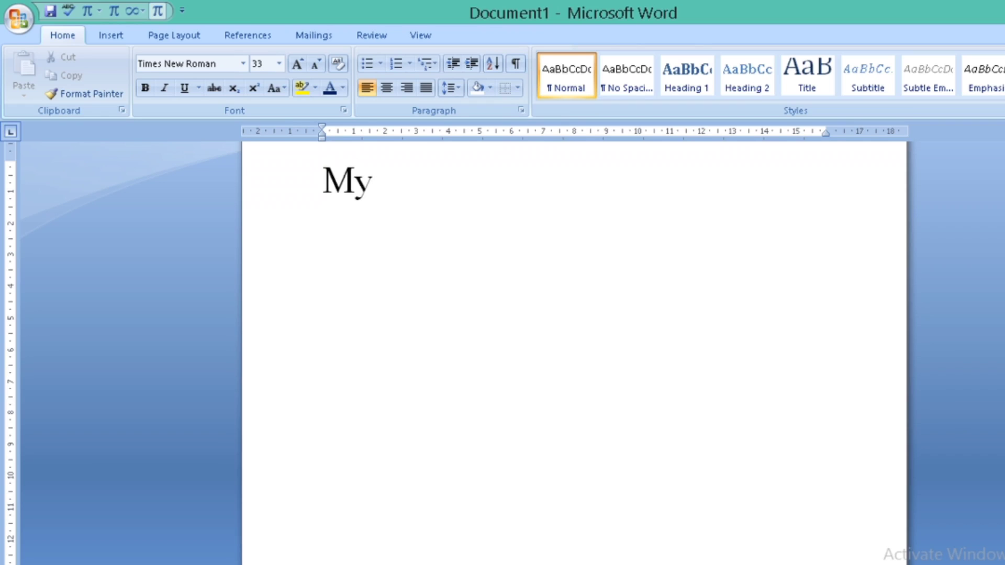
{"action": "type", "text": " Name"}
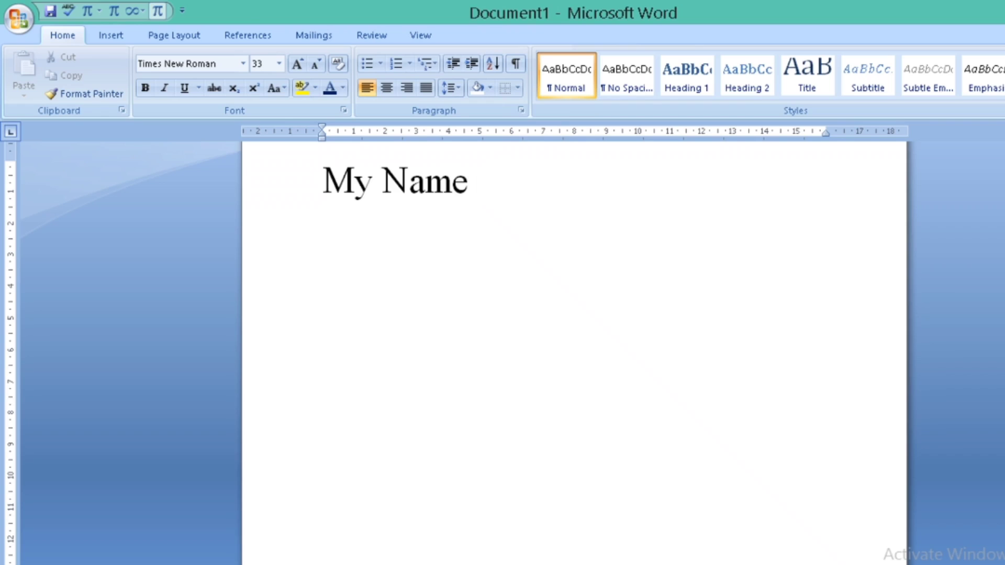
{"action": "type", "text": " is Niti"}
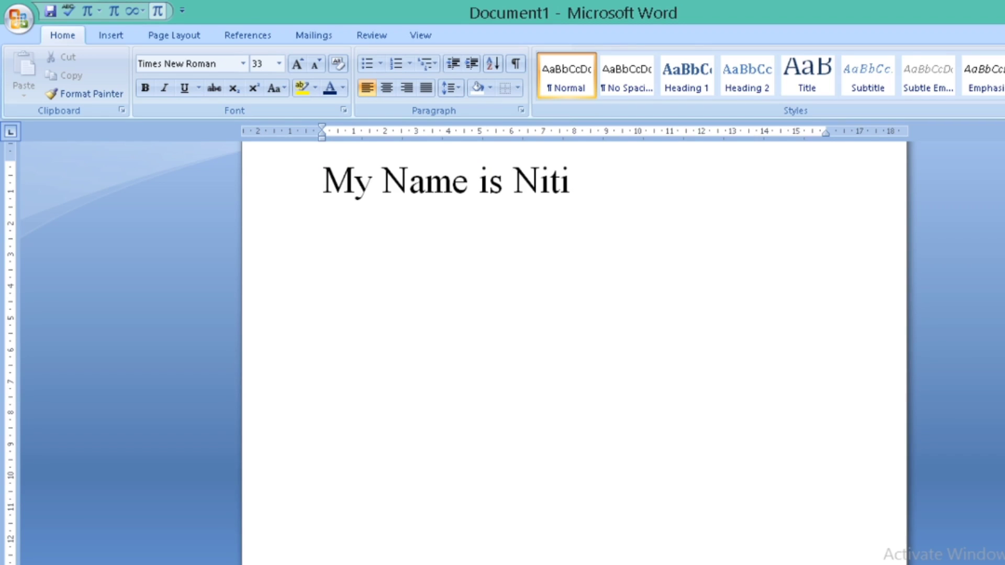
{"action": "type", "text": "n Dhyan"}
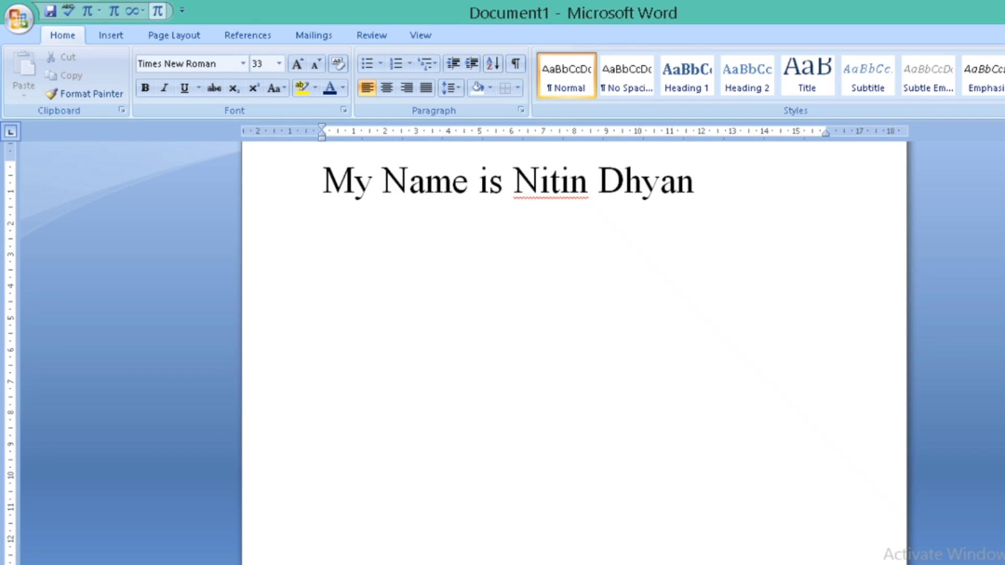
{"action": "type", "text": "i"}
{"action": "key", "text": "Left"}
{"action": "key", "text": "Left"}
{"action": "key", "text": "Left"}
{"action": "key", "text": "Left"}
{"action": "key", "text": "Left"}
{"action": "key", "text": "Left"}
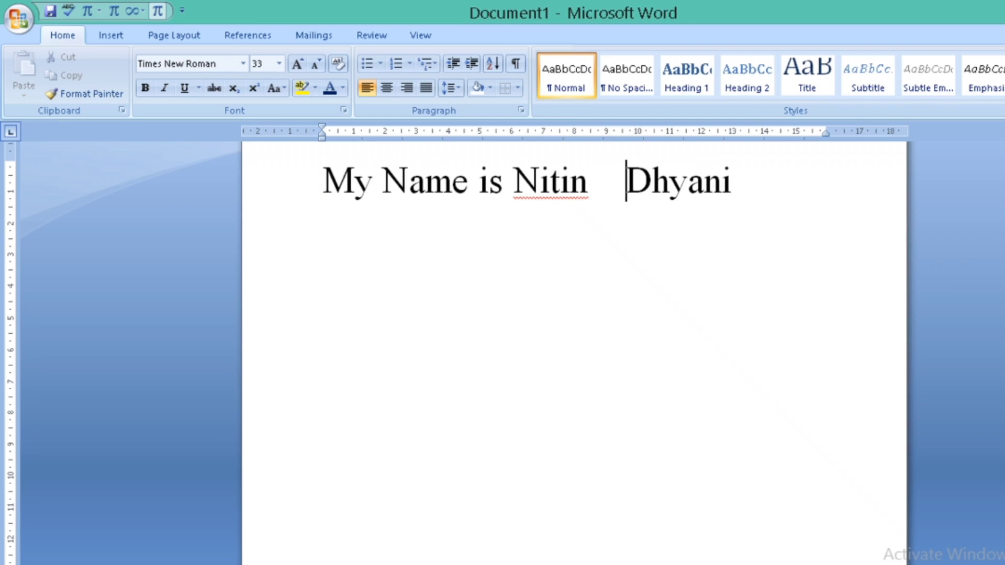
{"action": "key", "text": "Left"}
{"action": "key", "text": "Left"}
{"action": "key", "text": "Left"}
{"action": "key", "text": "Left"}
{"action": "key", "text": "Left"}
{"action": "key", "text": "Left"}
{"action": "key", "text": "Left"}
{"action": "key", "text": "Left"}
{"action": "key", "text": "Left"}
{"action": "key", "text": "Left"}
{"action": "key", "text": "Left"}
{"action": "key", "text": "Left"}
{"action": "key", "text": "Left"}
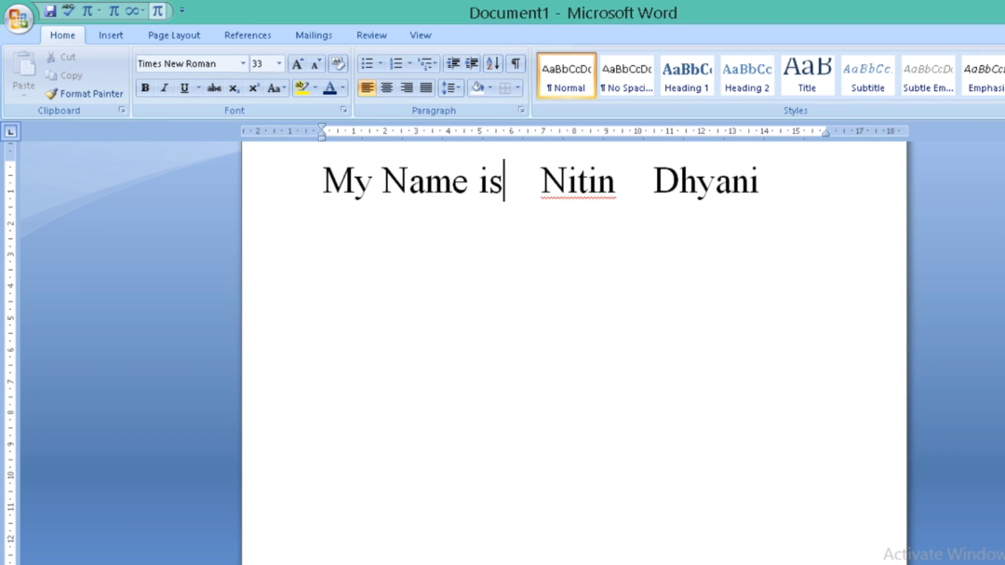
{"action": "key", "text": "Left"}
{"action": "key", "text": "Left"}
{"action": "key", "text": "Left"}
{"action": "key", "text": "Left"}
{"action": "key", "text": "Left"}
{"action": "key", "text": "Left"}
{"action": "key", "text": "Left"}
{"action": "key", "text": "Left"}
{"action": "key", "text": "Left"}
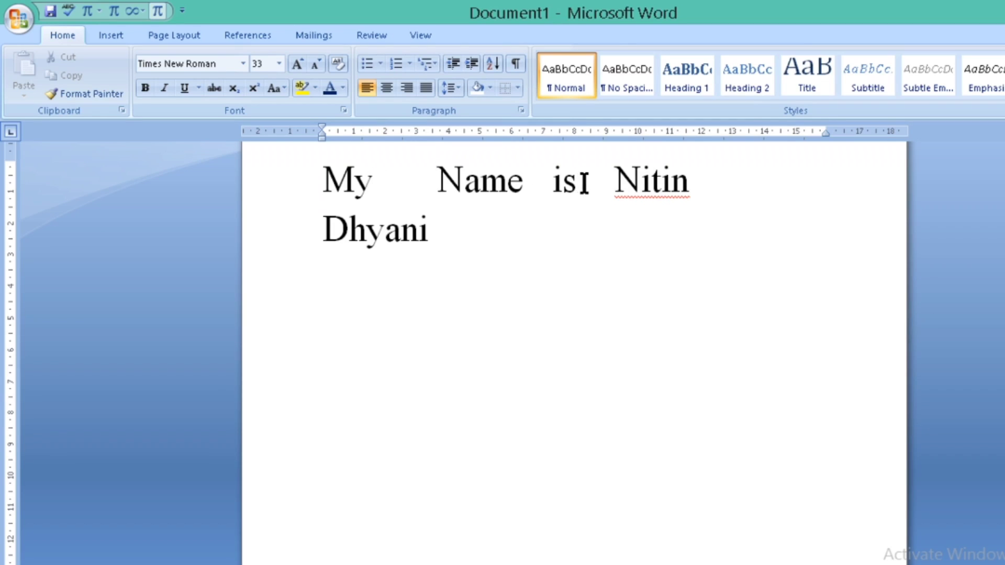
Step: Turn on Show/Hide ¶ to reveal space dots and the paragraph mark
{"action": "left_click", "coordinate": [509, 63]}
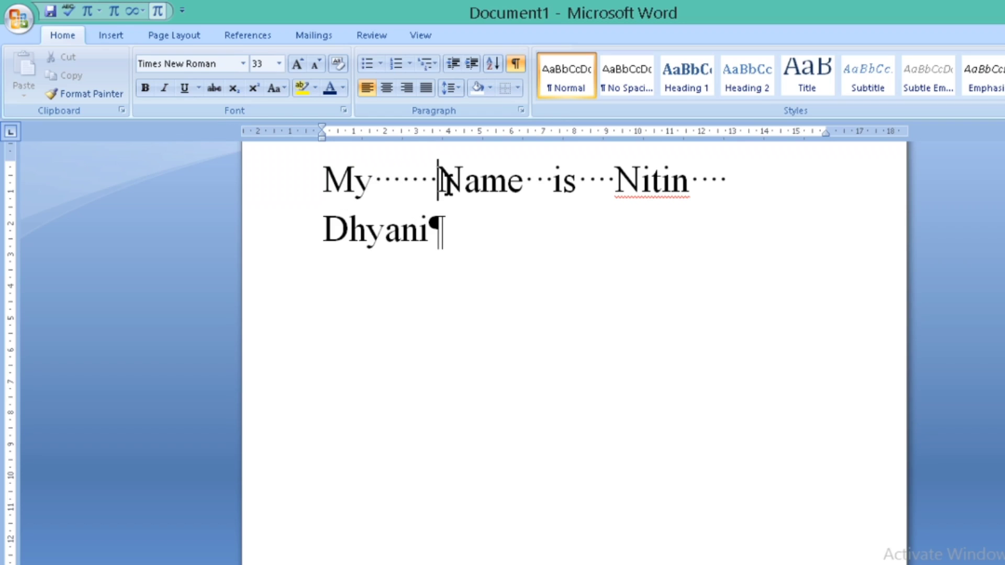
Step: Delete the extra spaces between My, Name and is
{"action": "key", "text": "BackSpace"}
{"action": "key", "text": "BackSpace"}
{"action": "key", "text": "BackSpace"}
{"action": "key", "text": "BackSpace"}
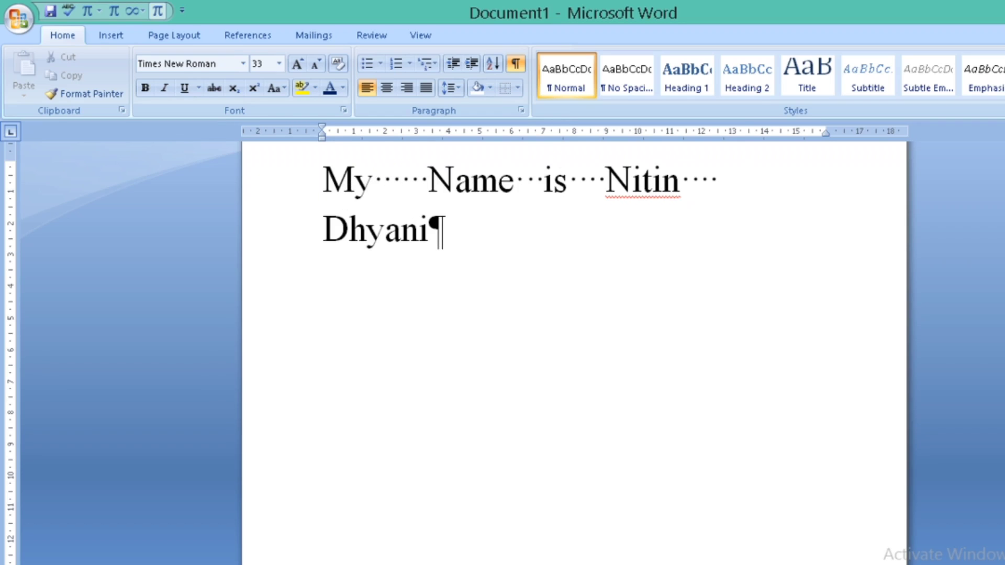
{"action": "key", "text": "BackSpace"}
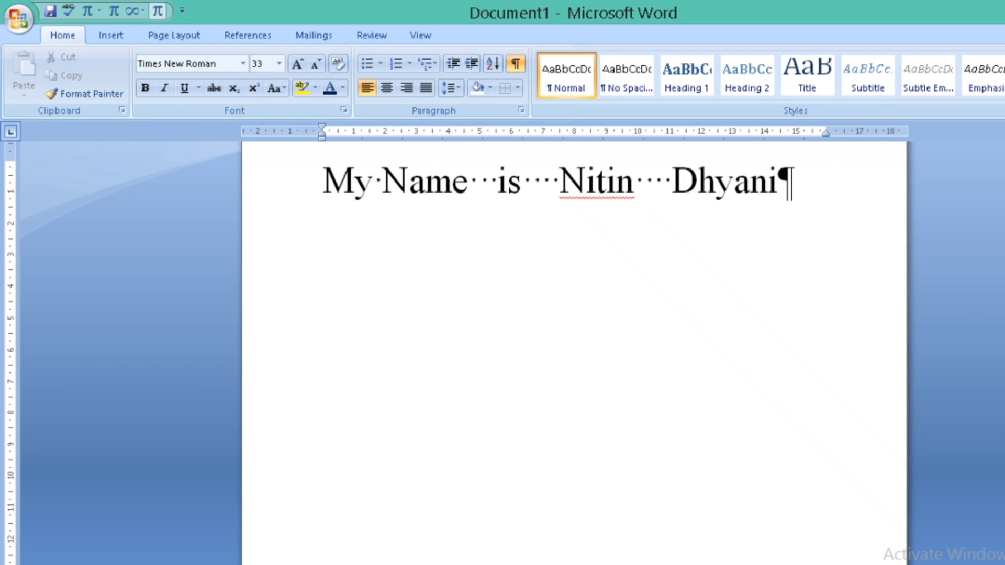
{"action": "left_click", "coordinate": [504, 181]}
{"action": "key", "text": "Left"}
{"action": "key", "text": "BackSpace"}
Step: Trim extra spaces before the first name and surname, then hide formatting marks
{"action": "key", "text": "BackSpace"}
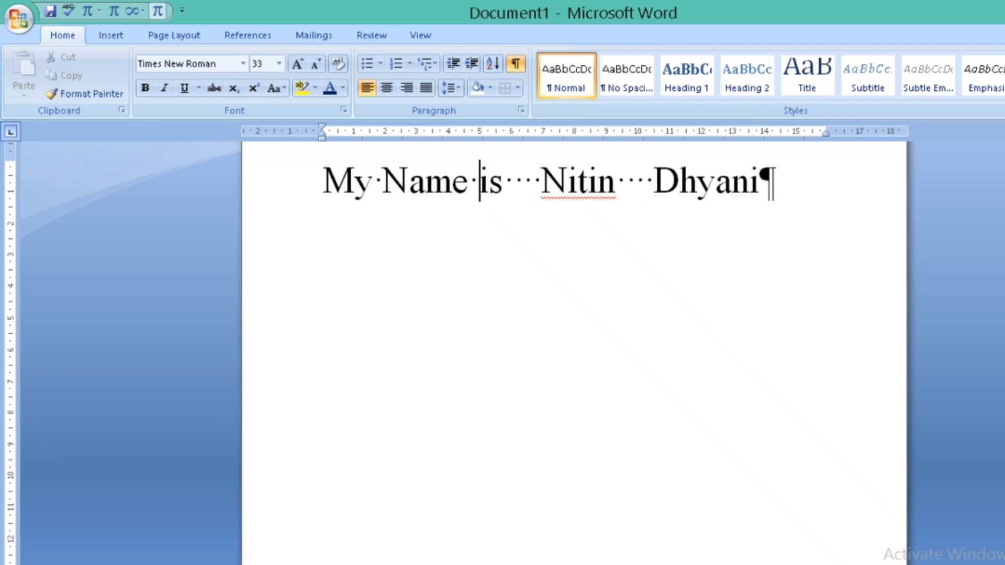
{"action": "left_click", "coordinate": [539, 181]}
{"action": "key", "text": "BackSpace"}
{"action": "key", "text": "BackSpace"}
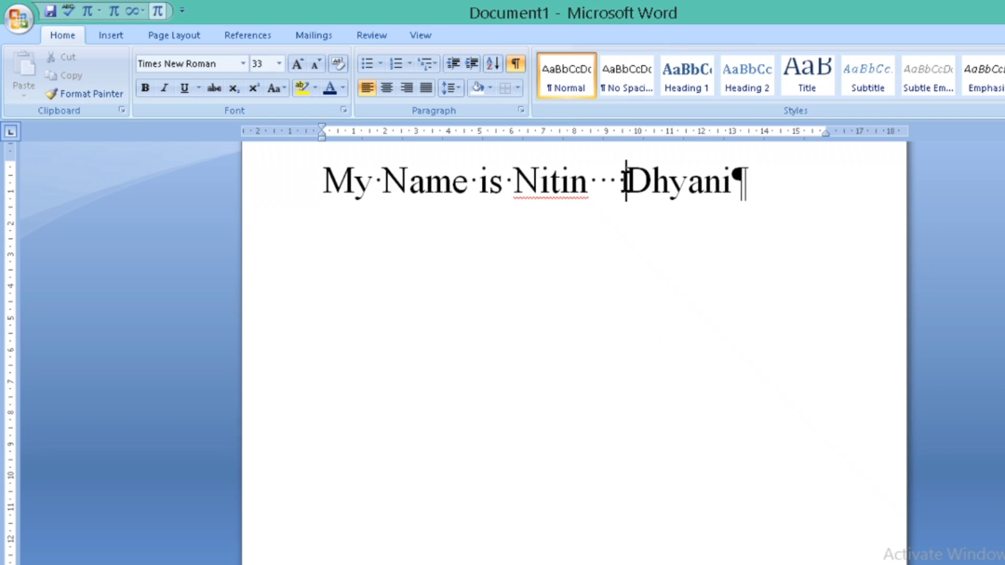
{"action": "left_click", "coordinate": [623, 180]}
{"action": "key", "text": "BackSpace"}
{"action": "key", "text": "BackSpace"}
{"action": "key", "text": "BackSpace"}
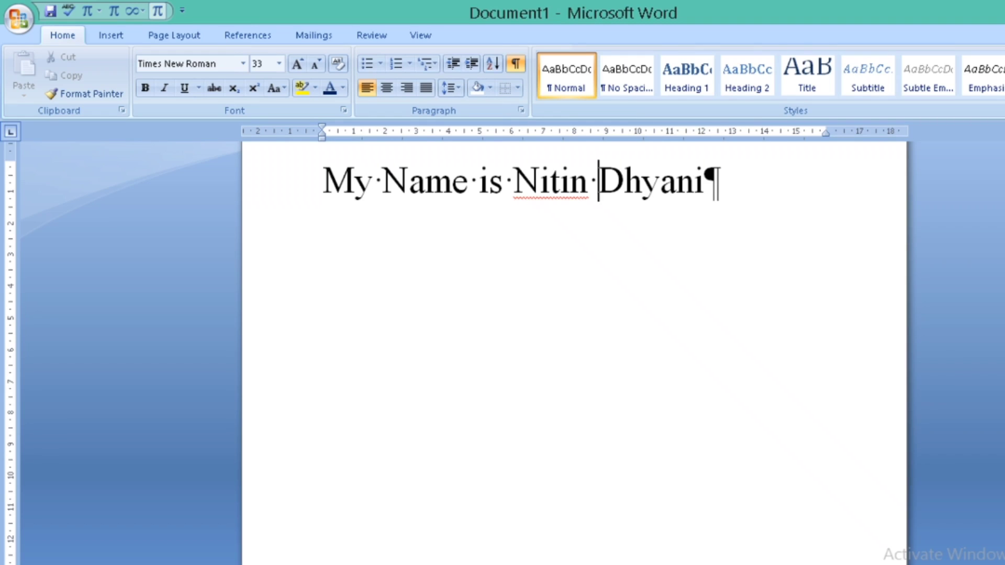
{"action": "left_click", "coordinate": [512, 64]}
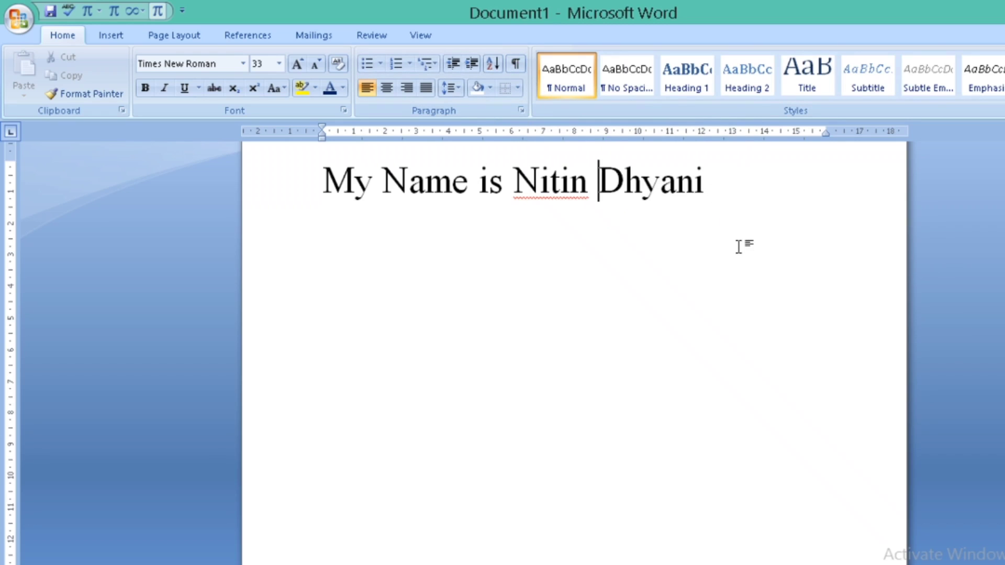
Step: Add the red-underlined first name to the dictionary from its right-click spelling menu
{"action": "left_click", "coordinate": [542, 188]}
{"action": "right_click", "coordinate": [543, 196]}
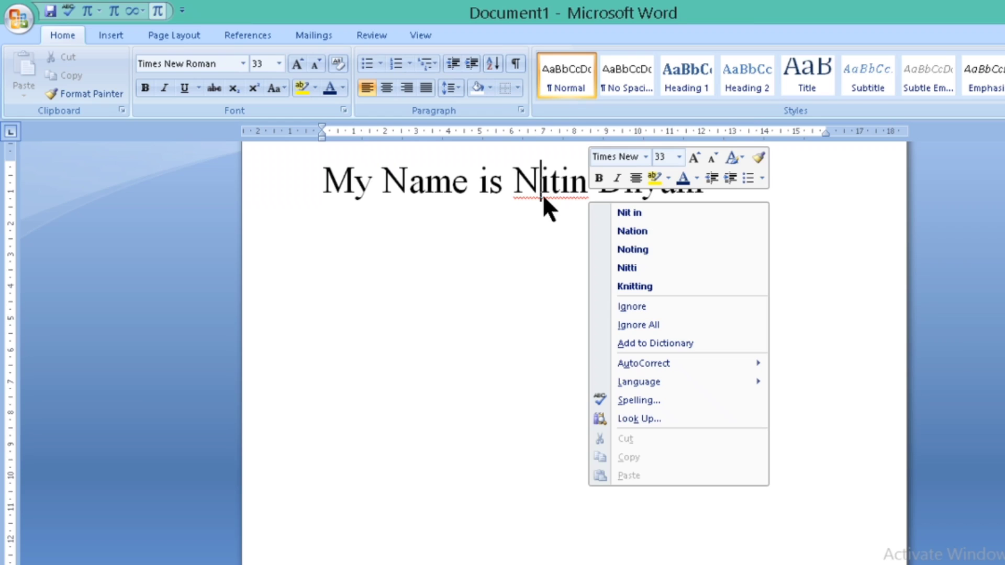
{"action": "left_click", "coordinate": [677, 345]}
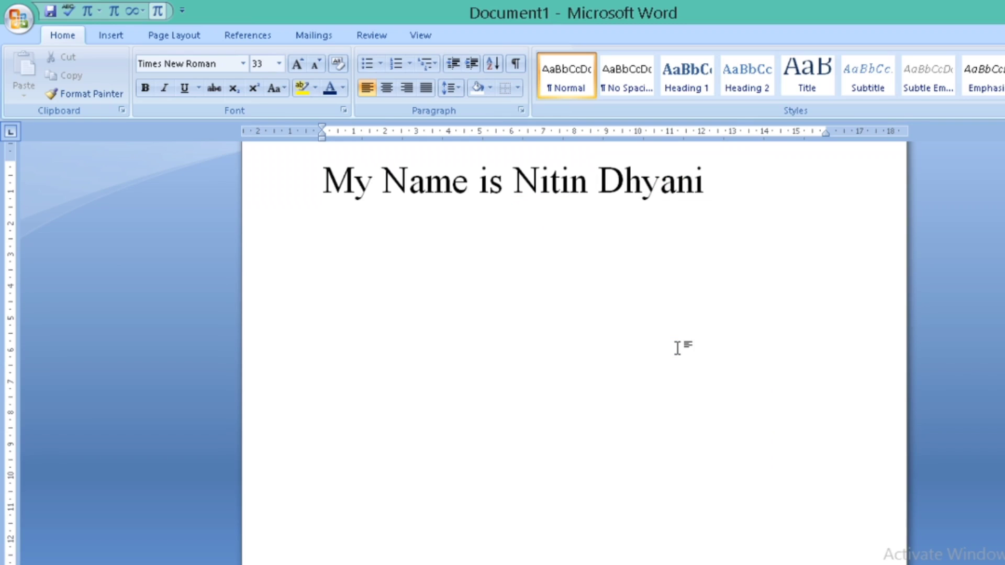